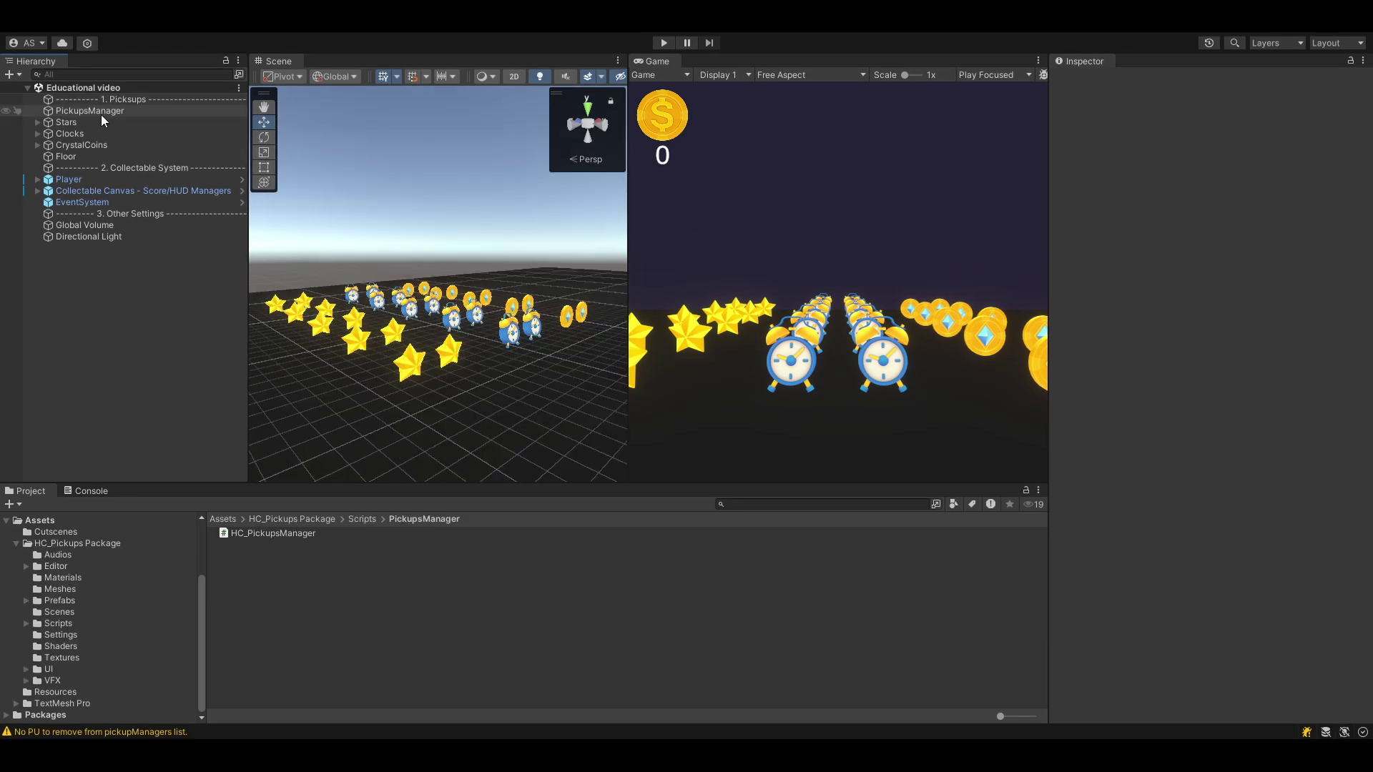
Step: Look over the PickupsManager object, the package's Scripts folder and the first star, and display the manager's Audio Settings
left_click(101, 113)
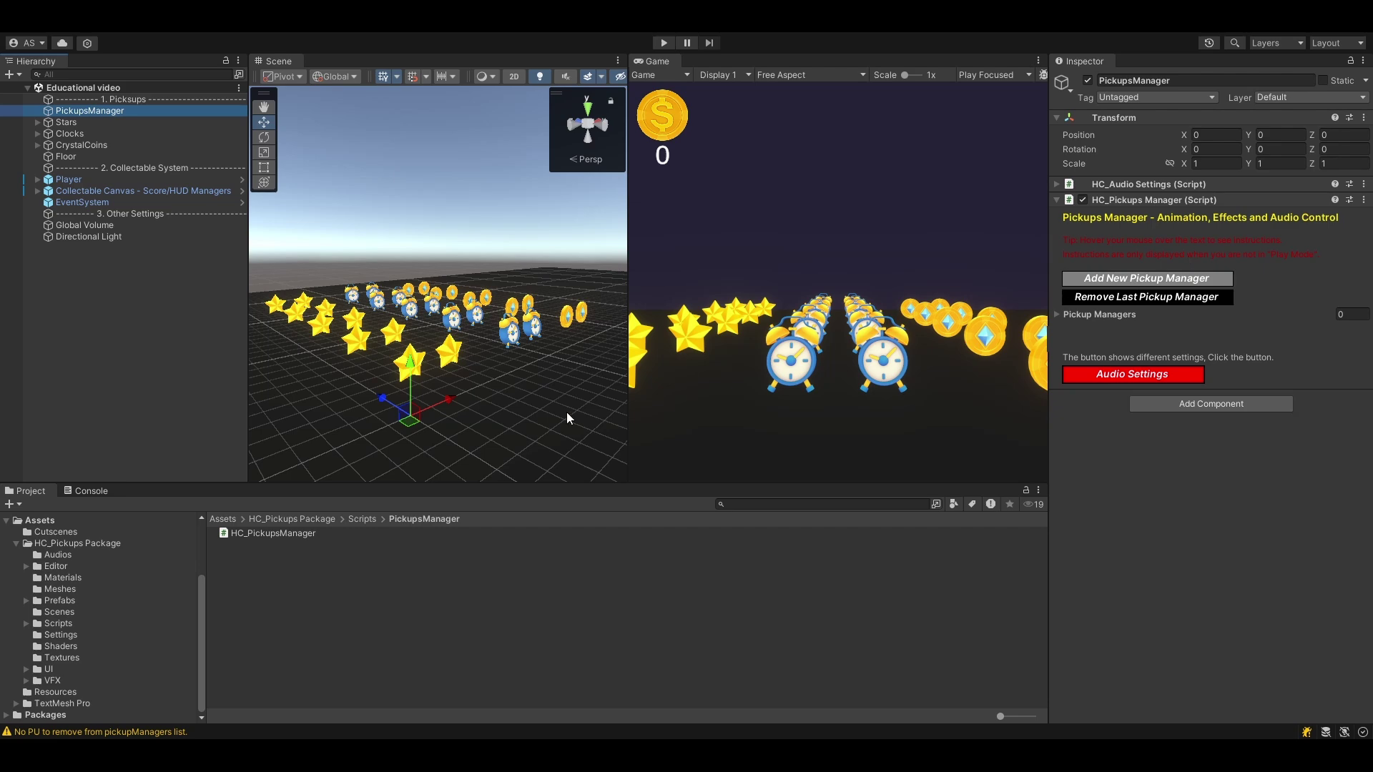
left_click(27, 624)
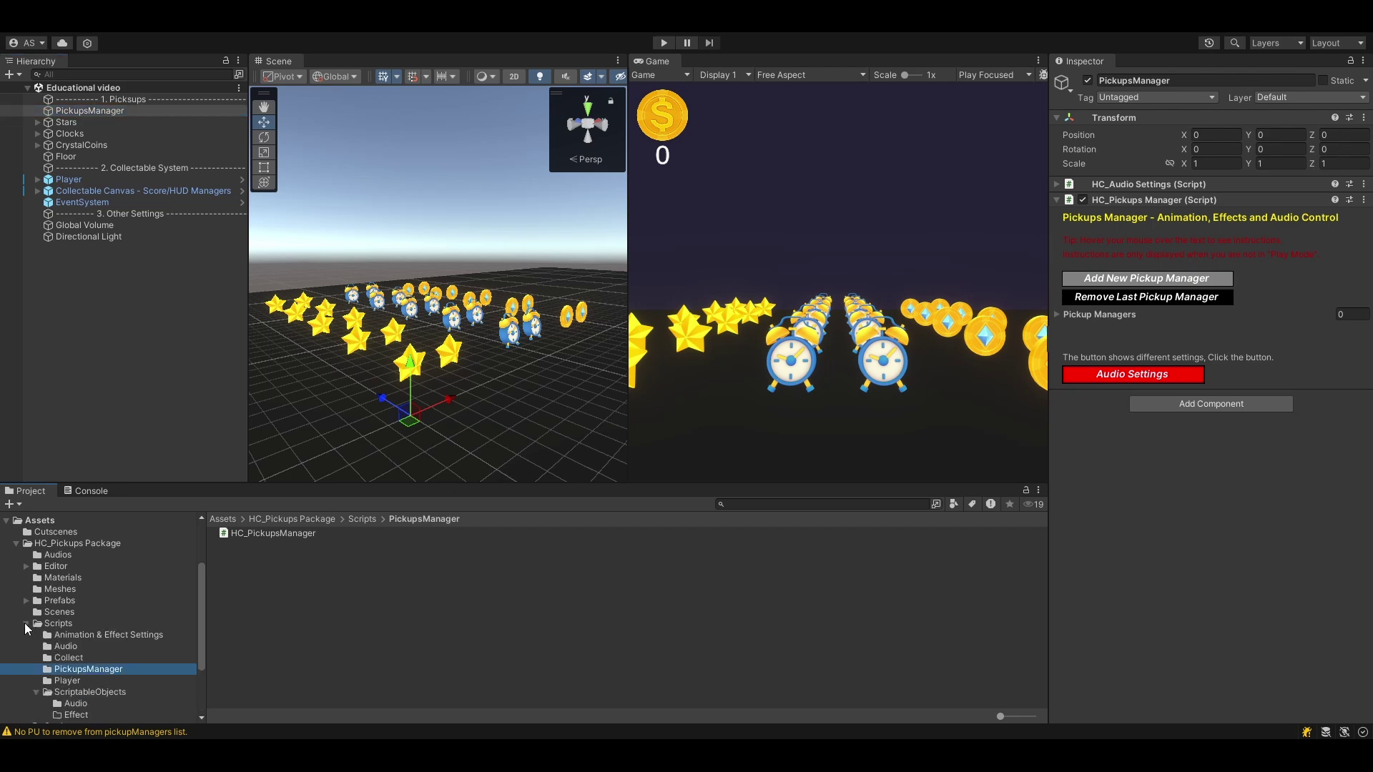
scroll(84, 620, "down", 3)
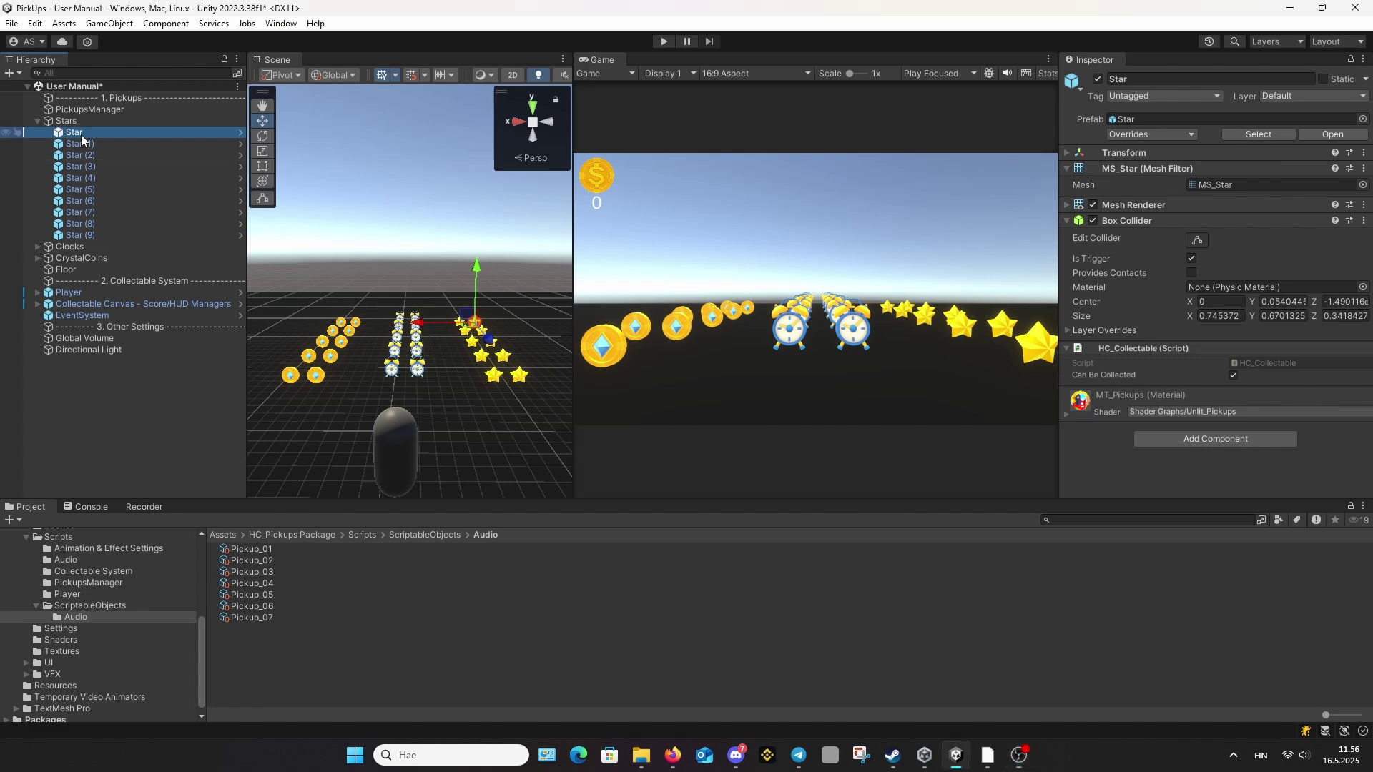
double_click(81, 133)
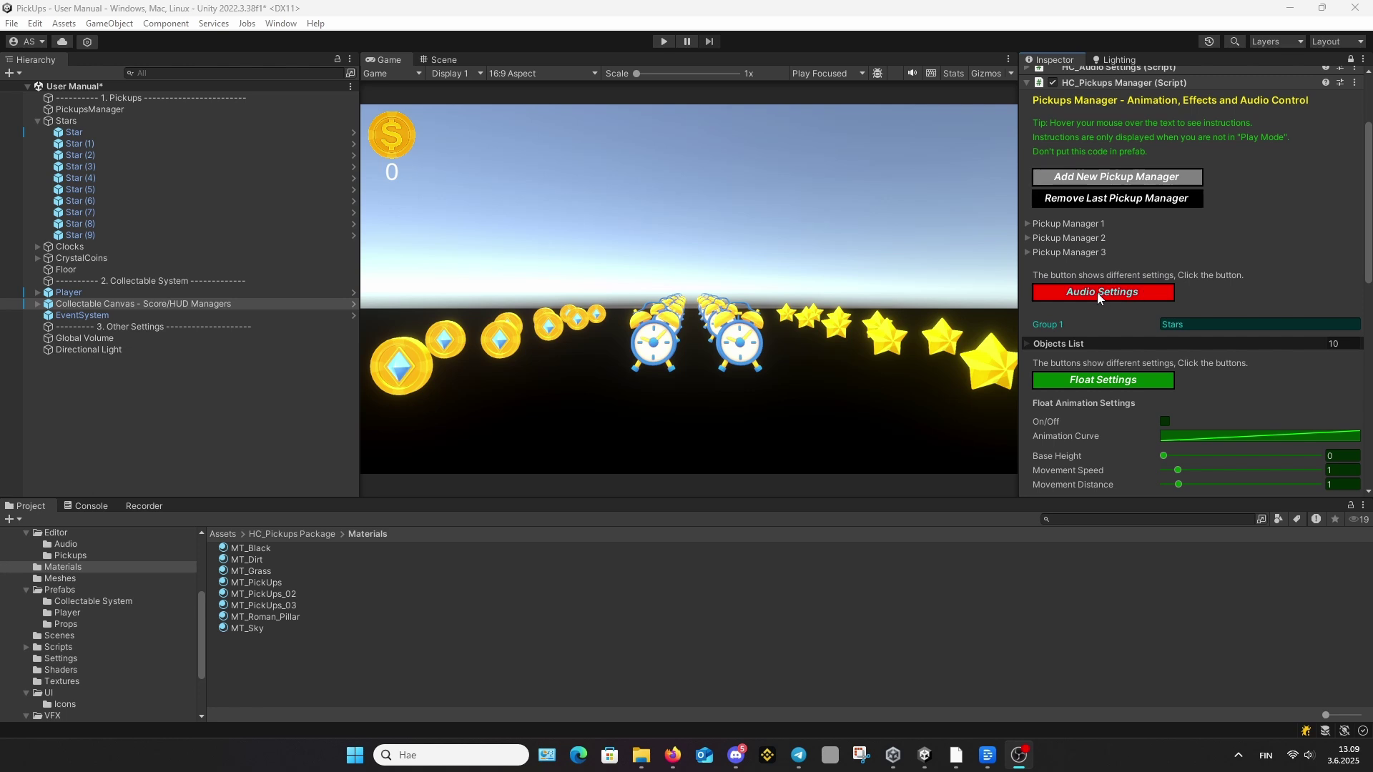
mouse_move(1046, 325)
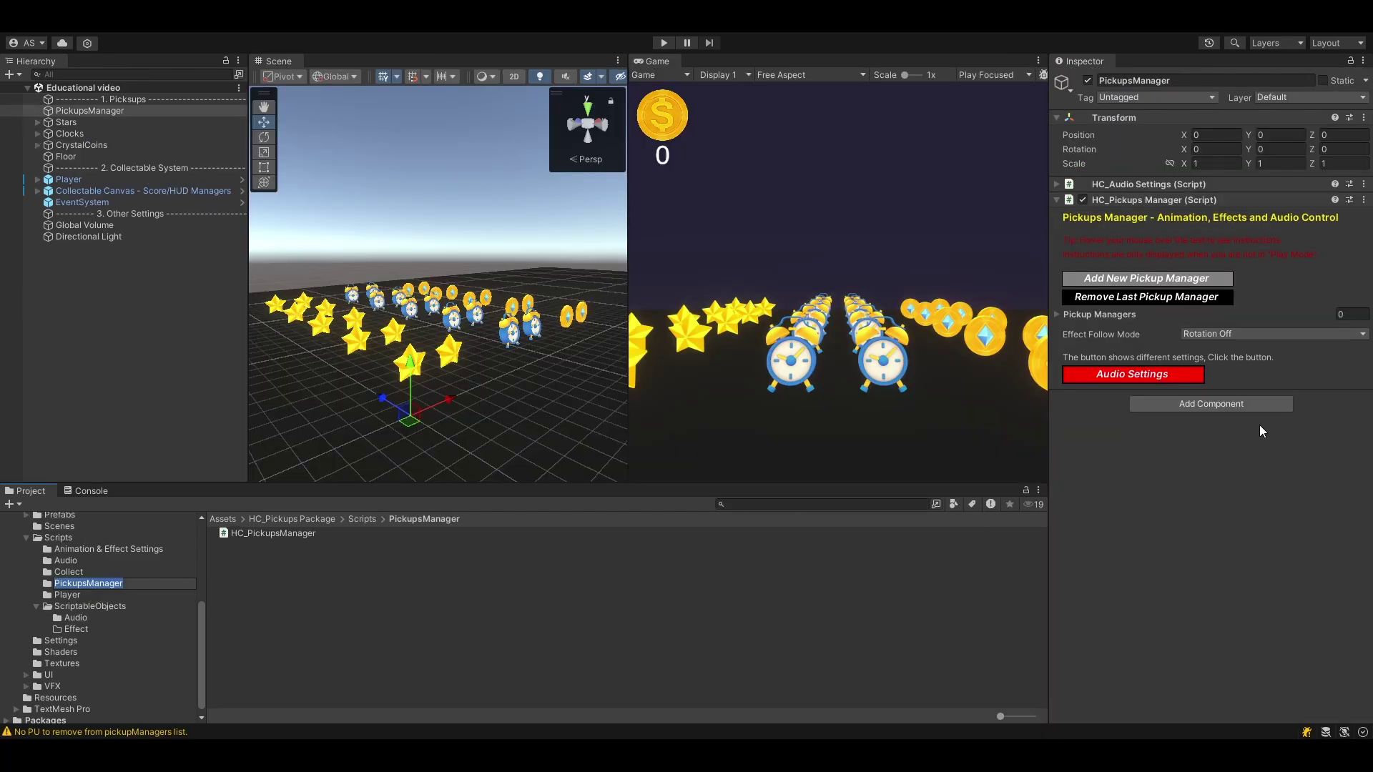
left_click(1130, 375)
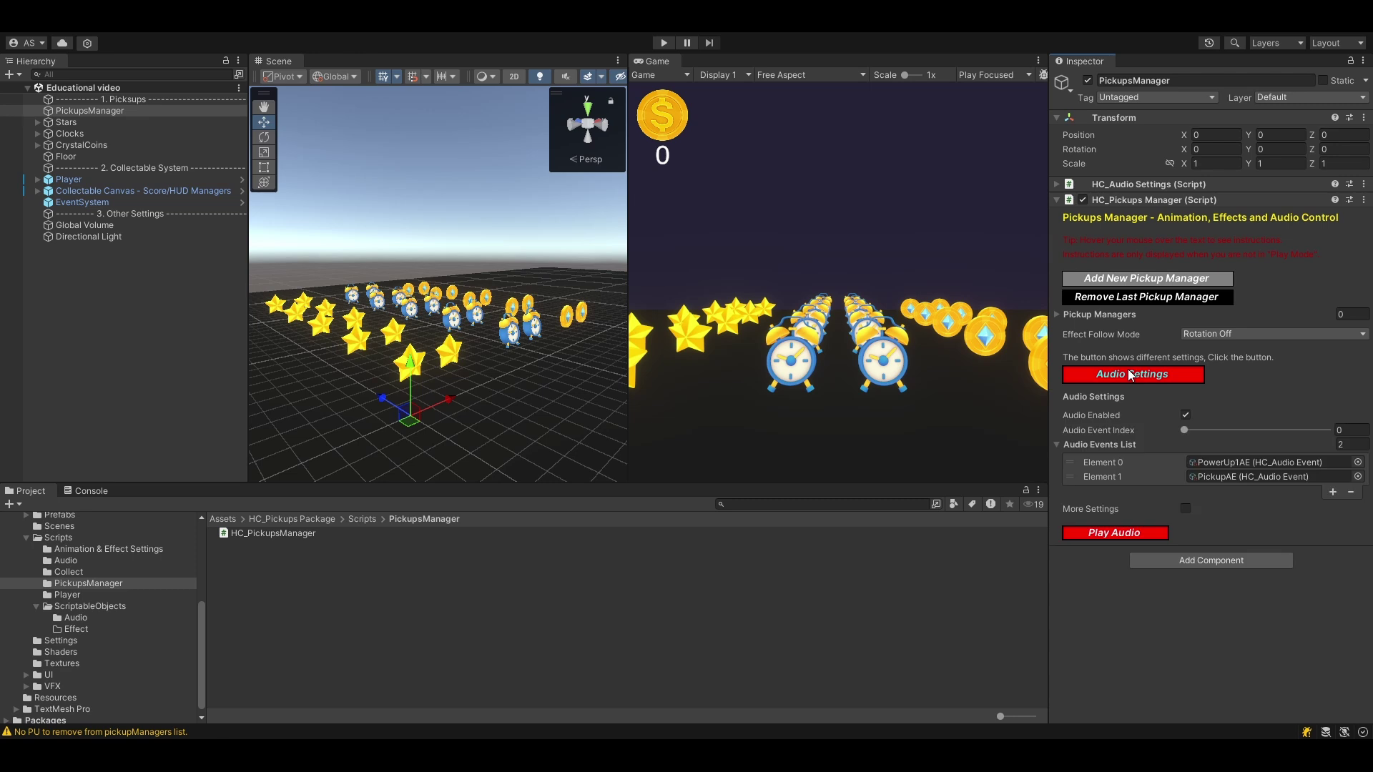
Step: Inspect the Stars, Clocks and CrystalCoins parent objects in the scene one after another
left_click(72, 123)
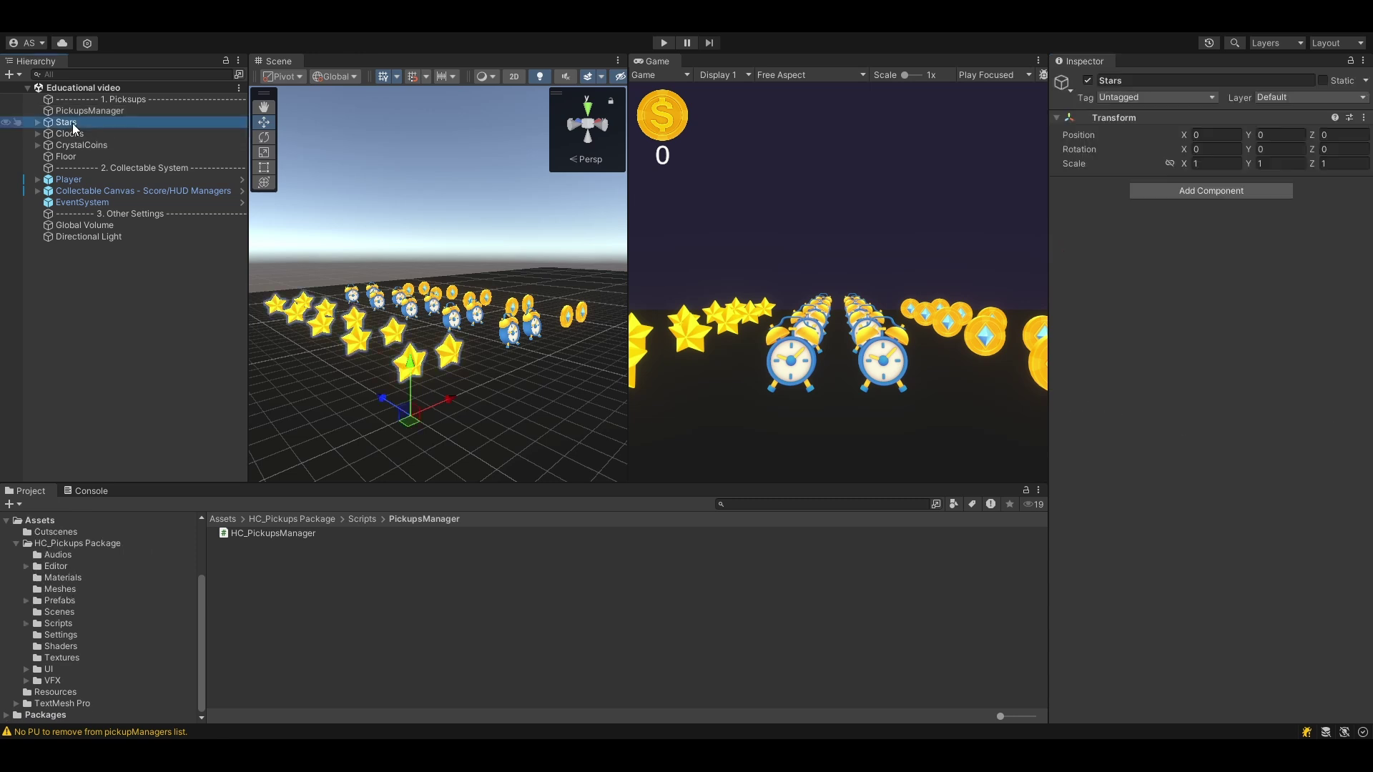
left_click(84, 133)
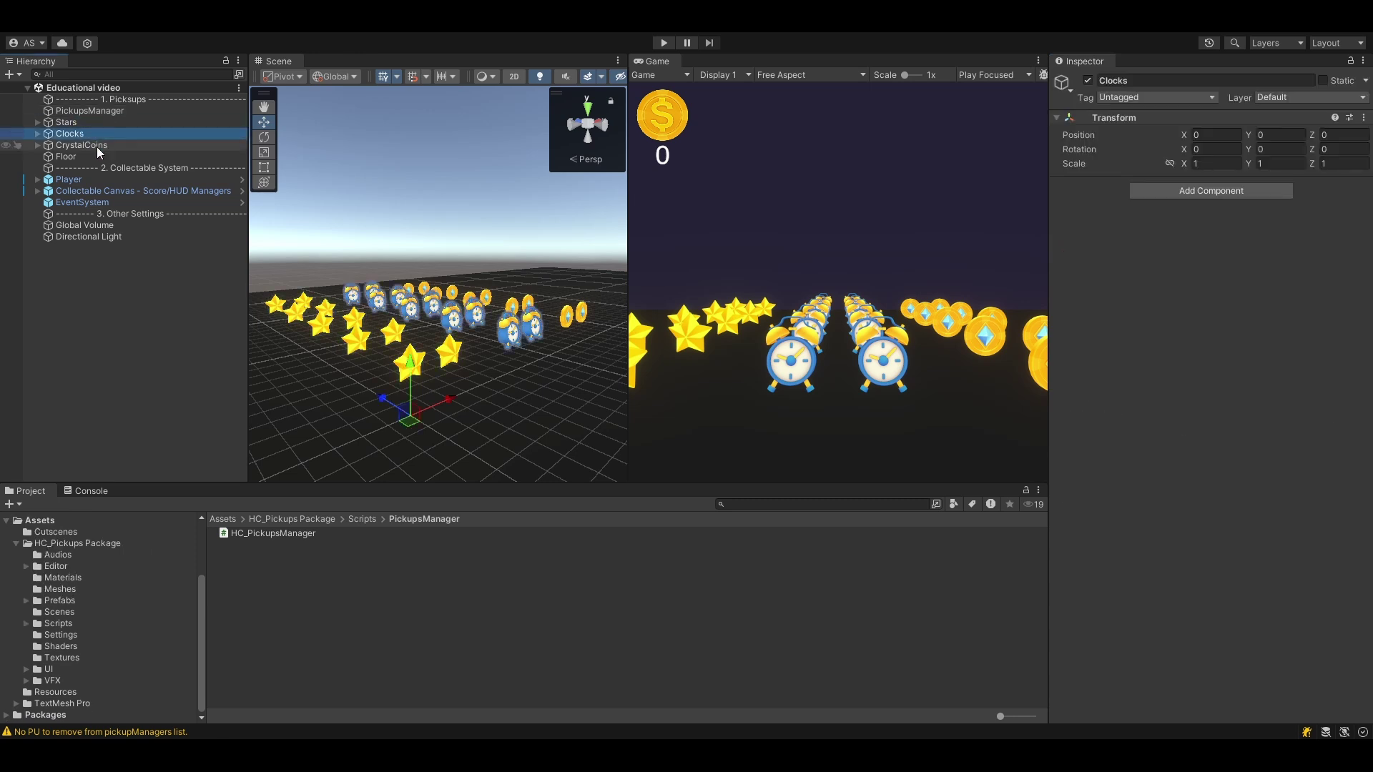
left_click(96, 146)
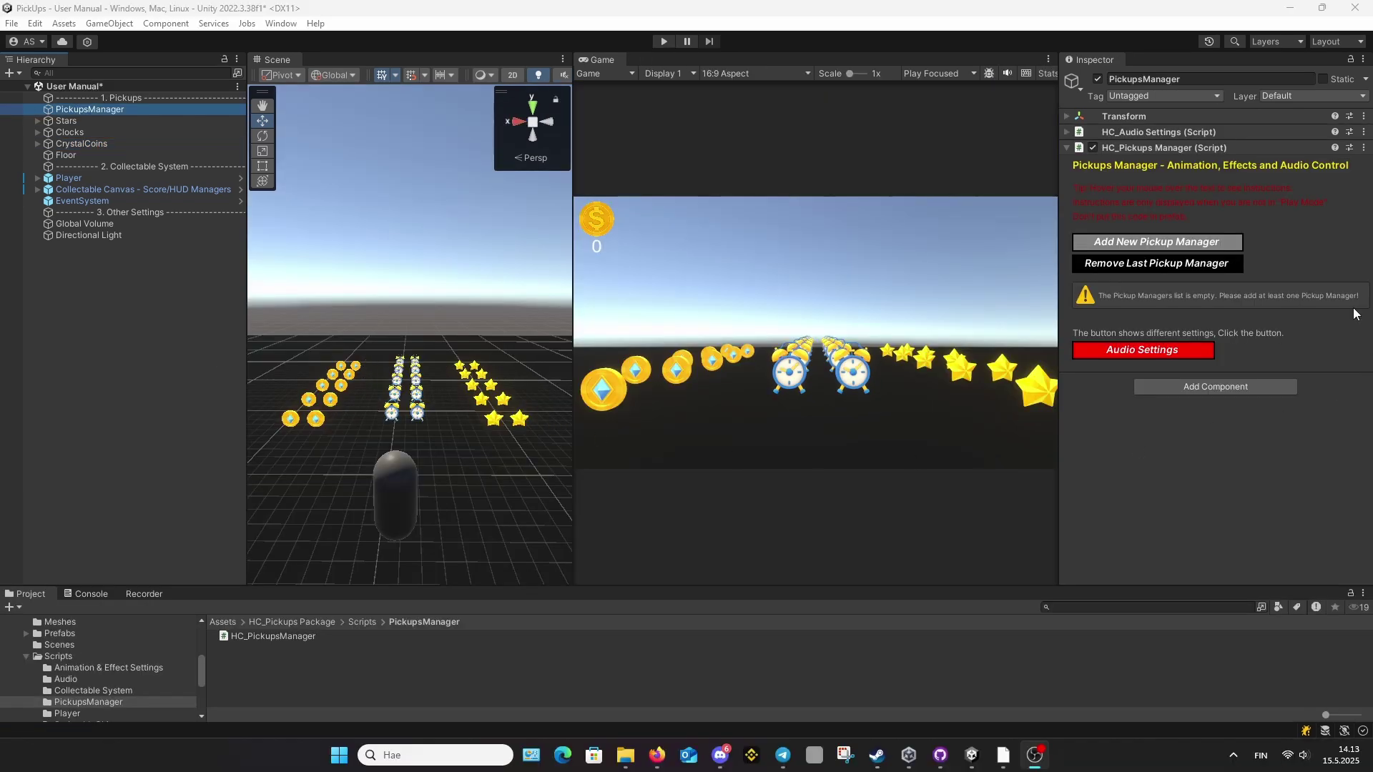
Step: Add three new pickup managers to the PickupsManager object
left_click(1236, 241)
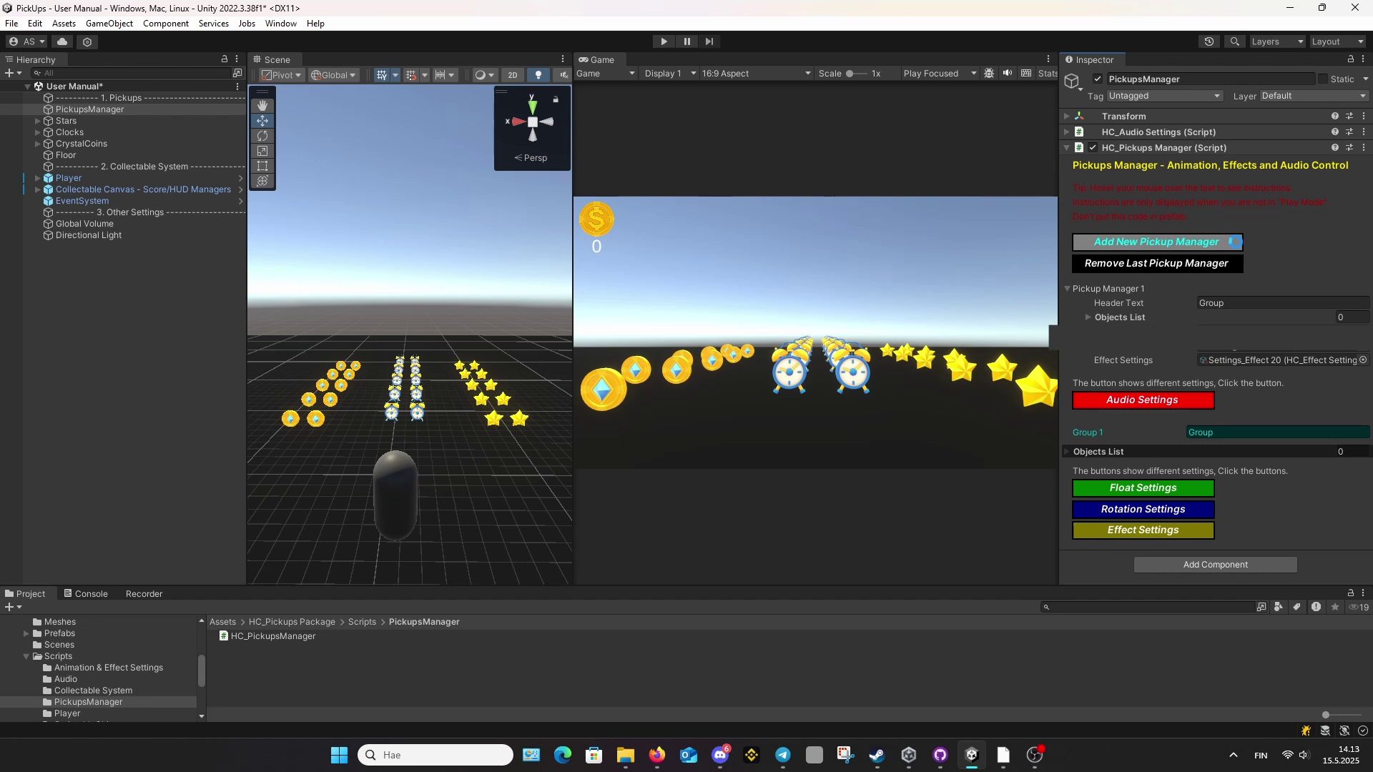
left_click(1236, 244)
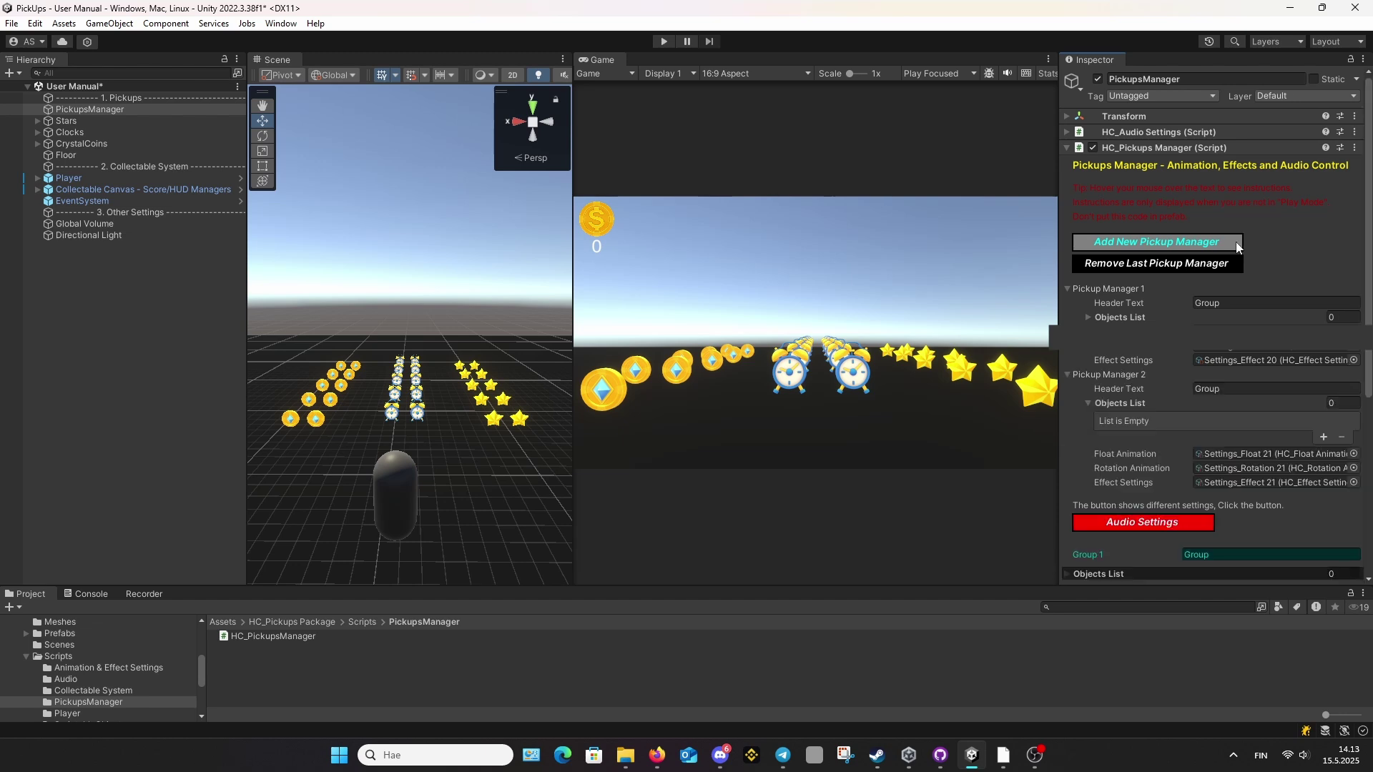
left_click(1237, 243)
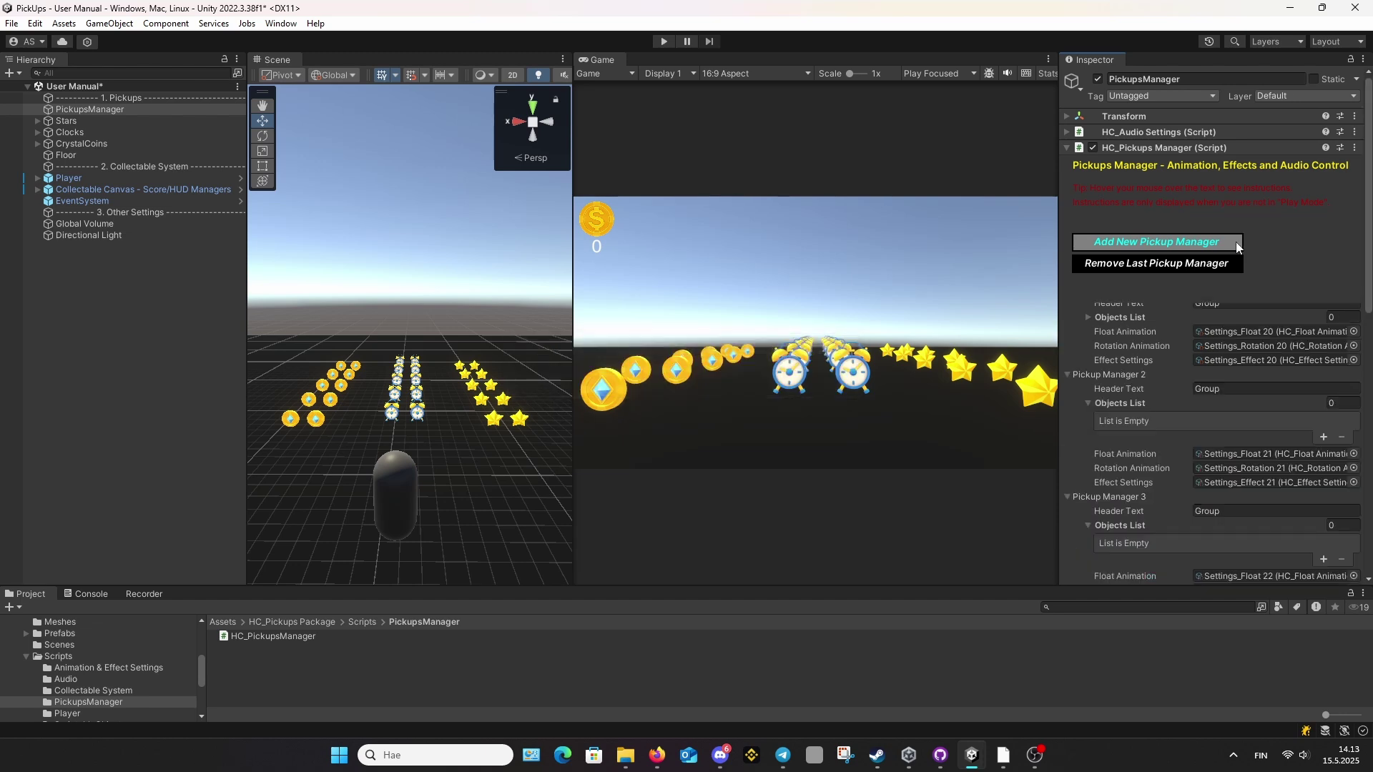
scroll(1320, 238, "down", 2)
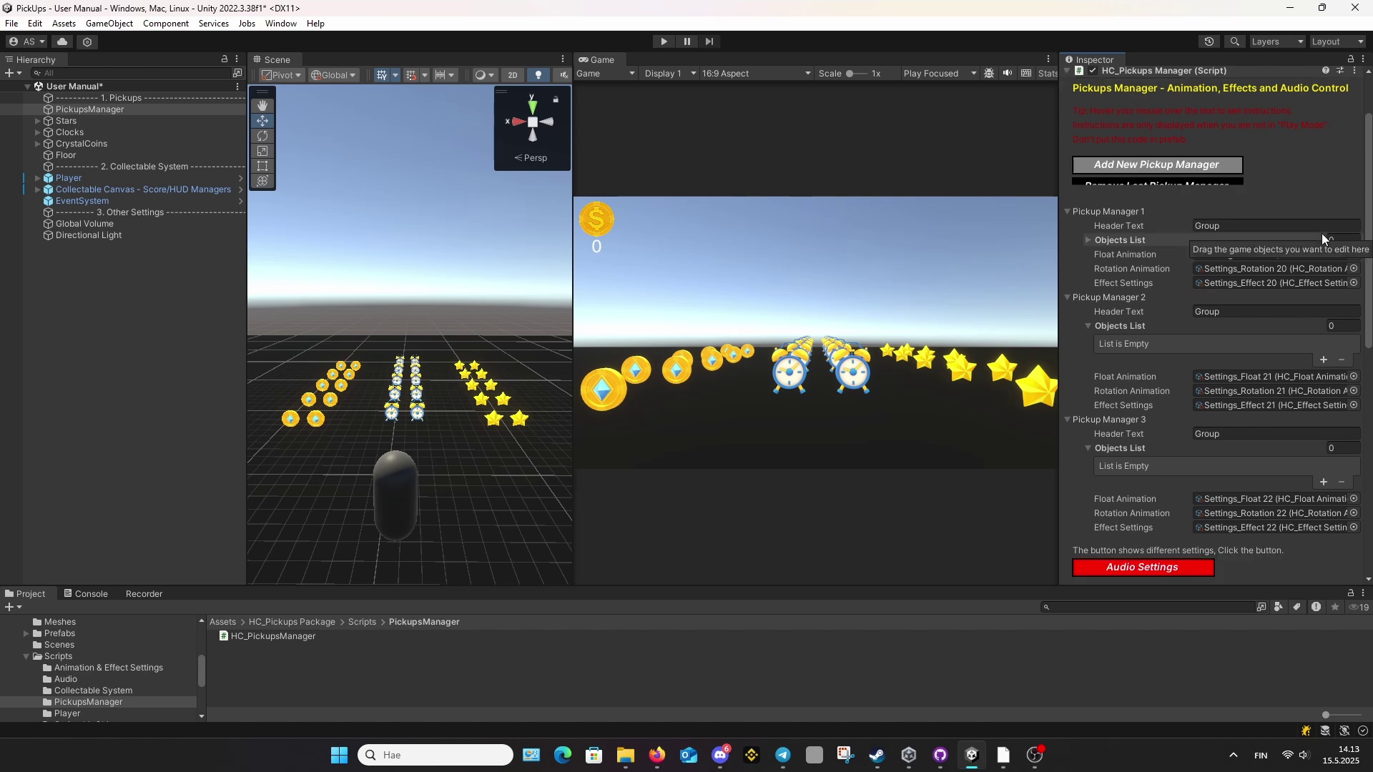
scroll(1322, 233, "down", 1)
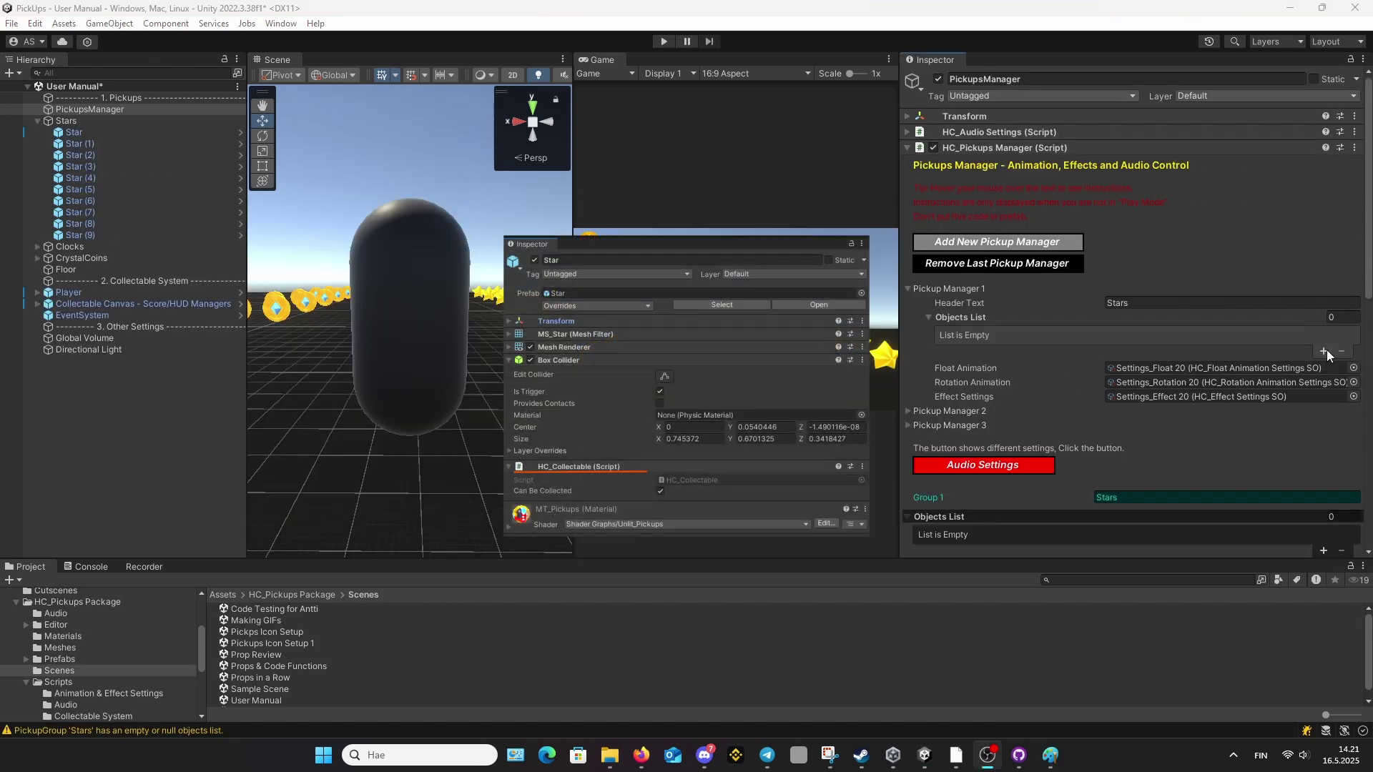
Step: Add three empty elements to the Objects List of Pickup Manager 1, the Stars group
left_click(1324, 349)
left_click(1324, 349)
left_click(1324, 355)
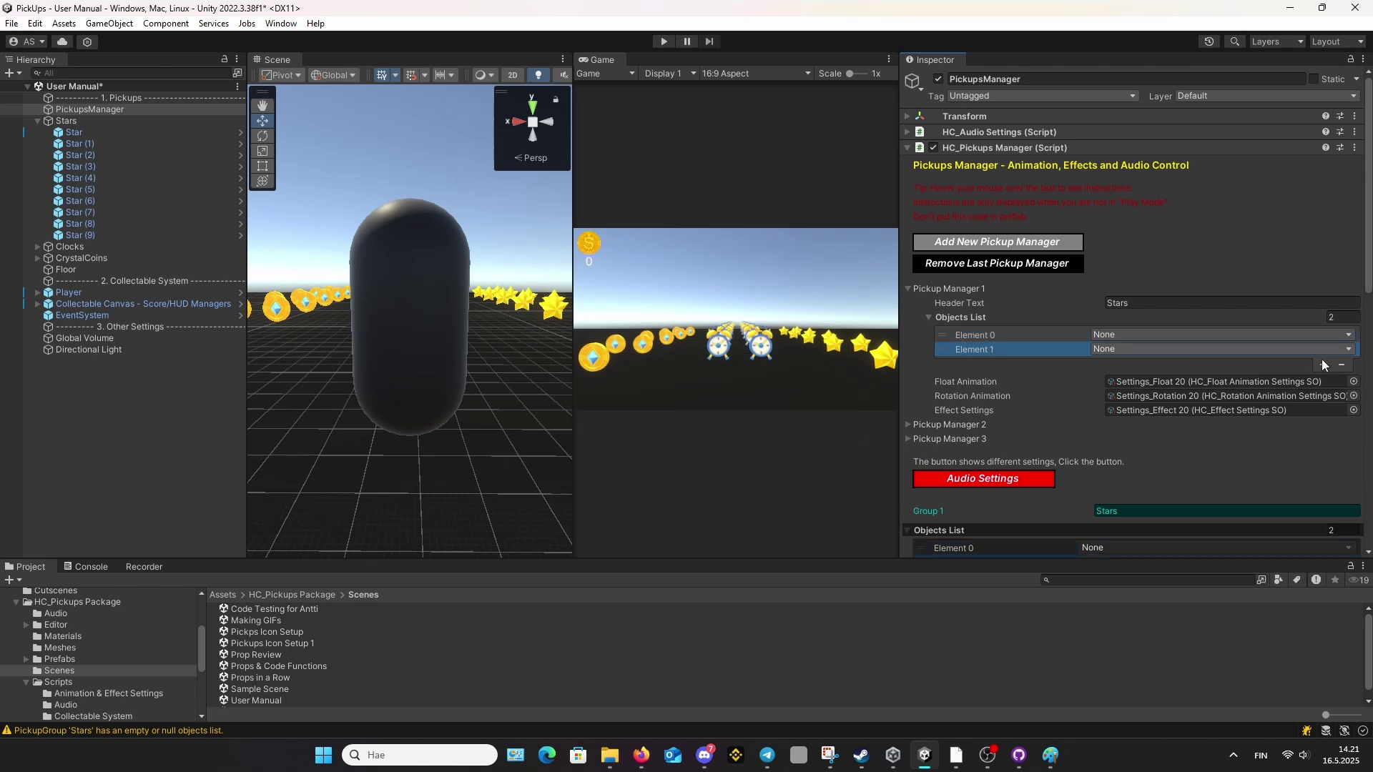
left_click(1323, 365)
Step: Assign Star to Element 0 and Star (1) to Element 1, and choose another star for Element 2
left_click(1208, 364)
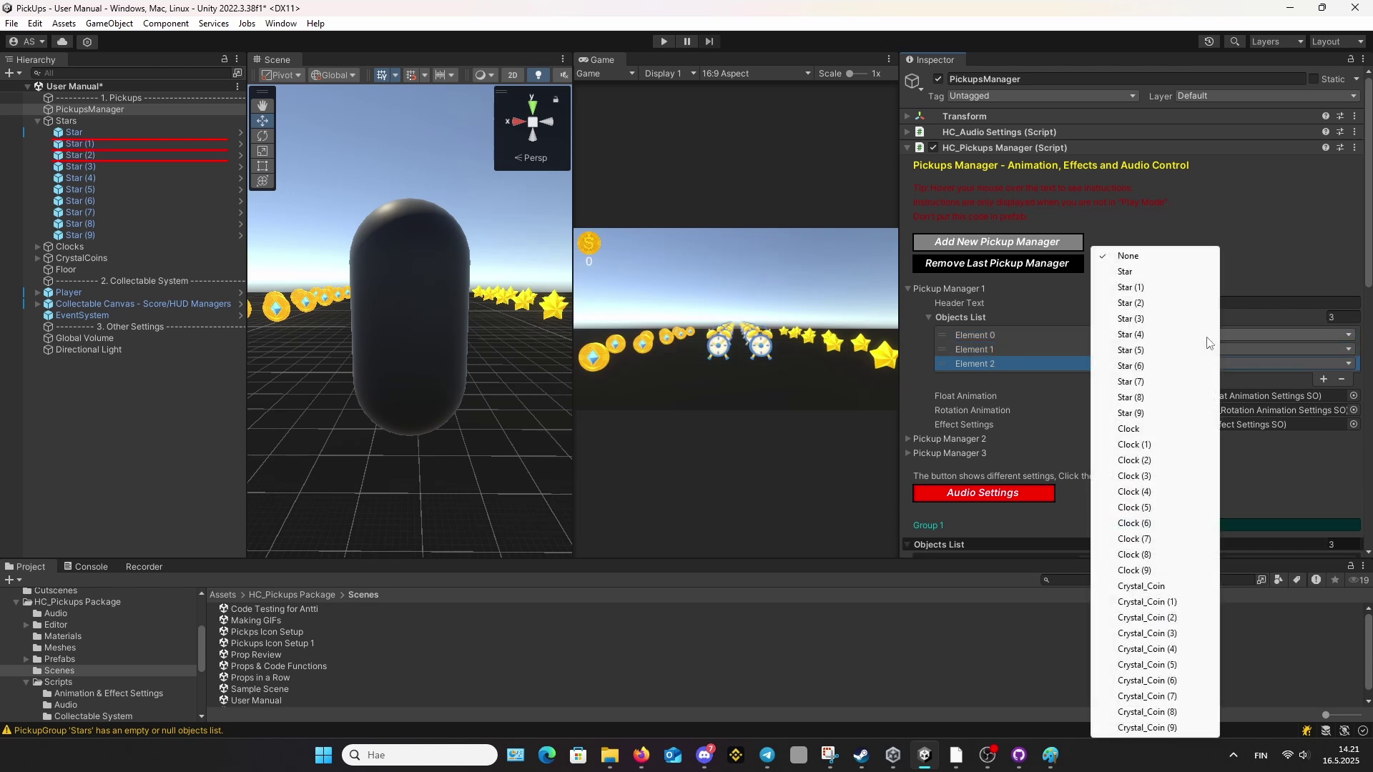
left_click(1126, 272)
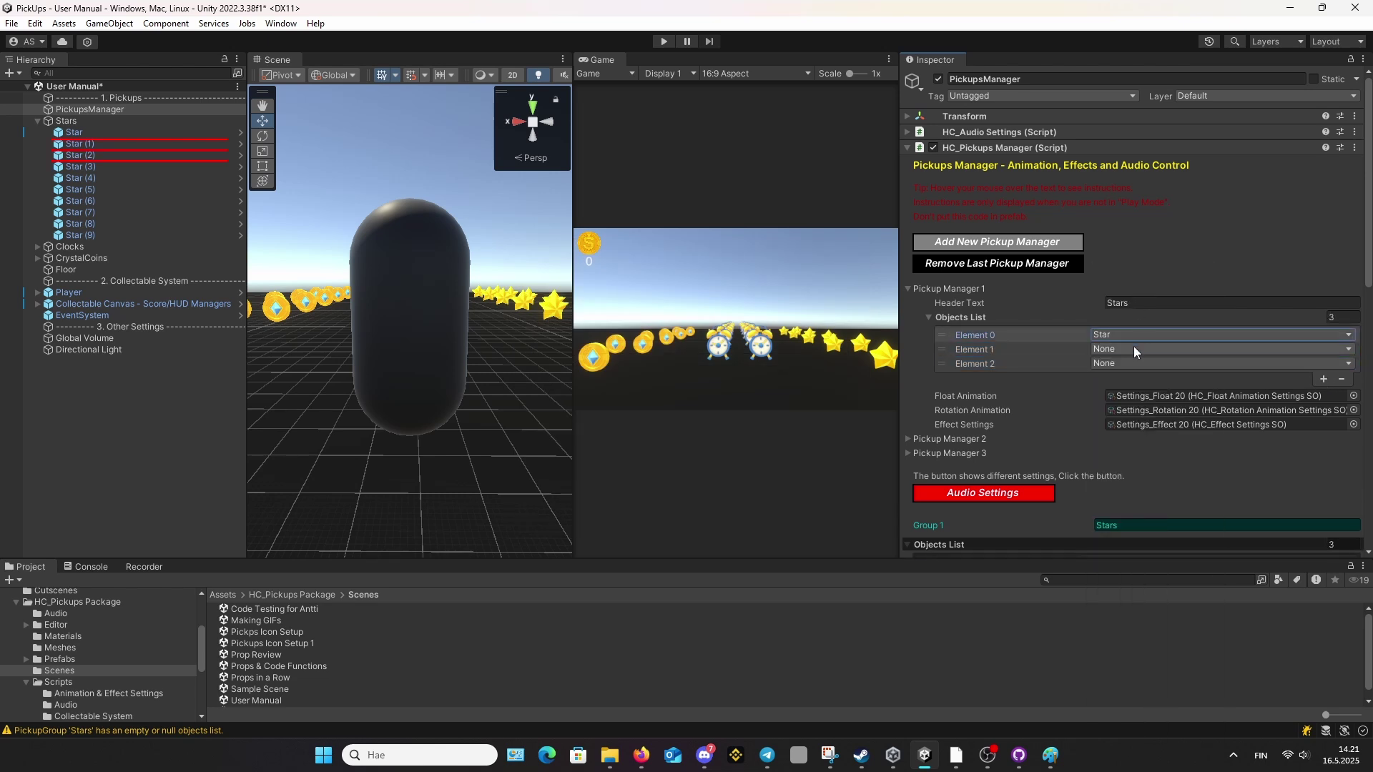
left_click(1134, 338)
left_click(1130, 288)
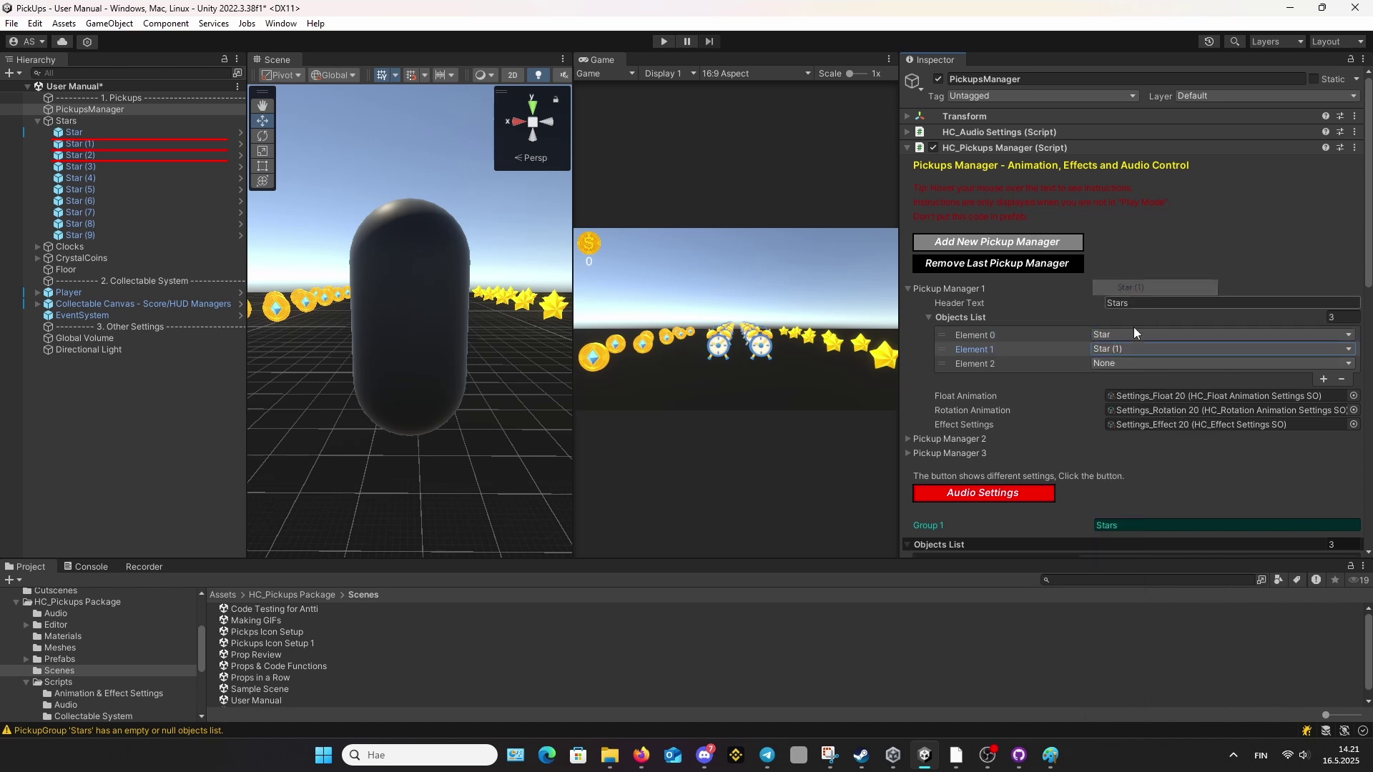
left_click(1121, 362)
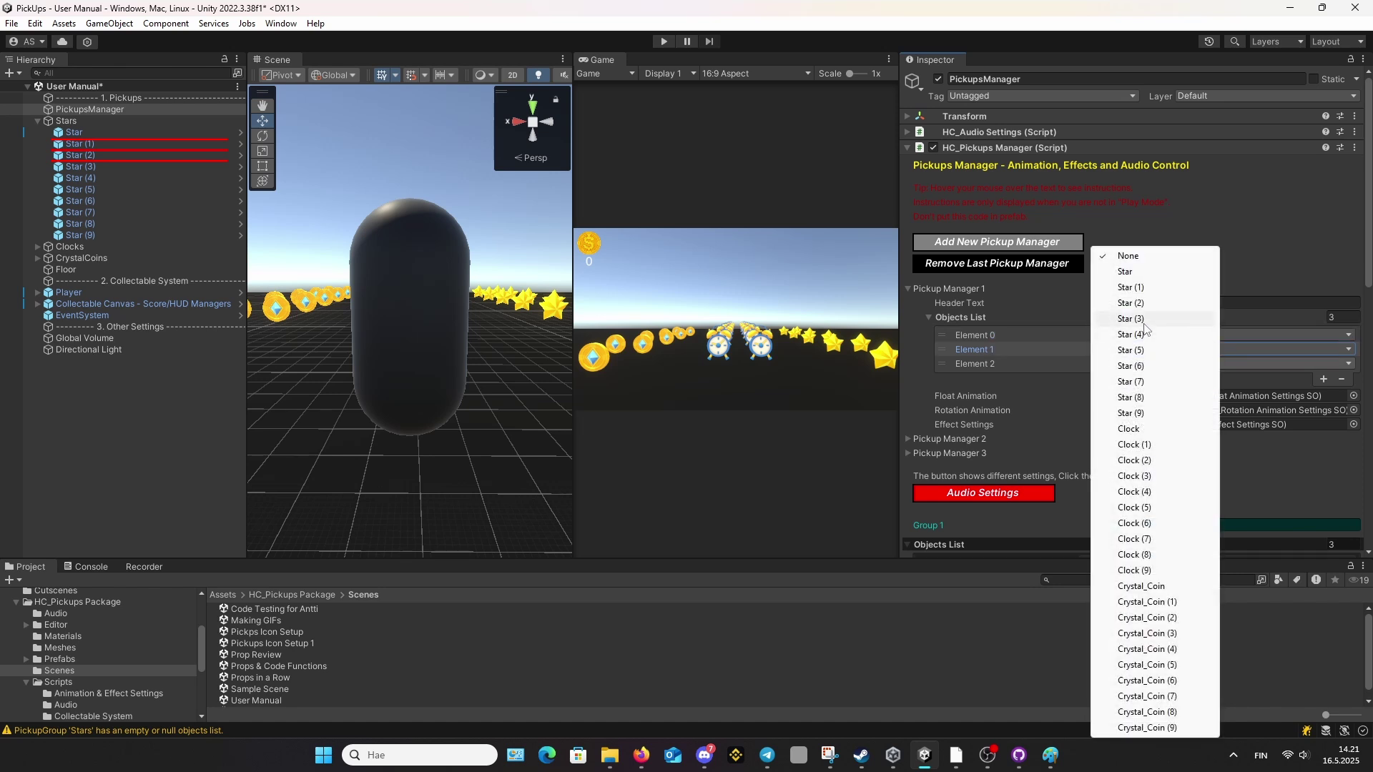
left_click(1140, 330)
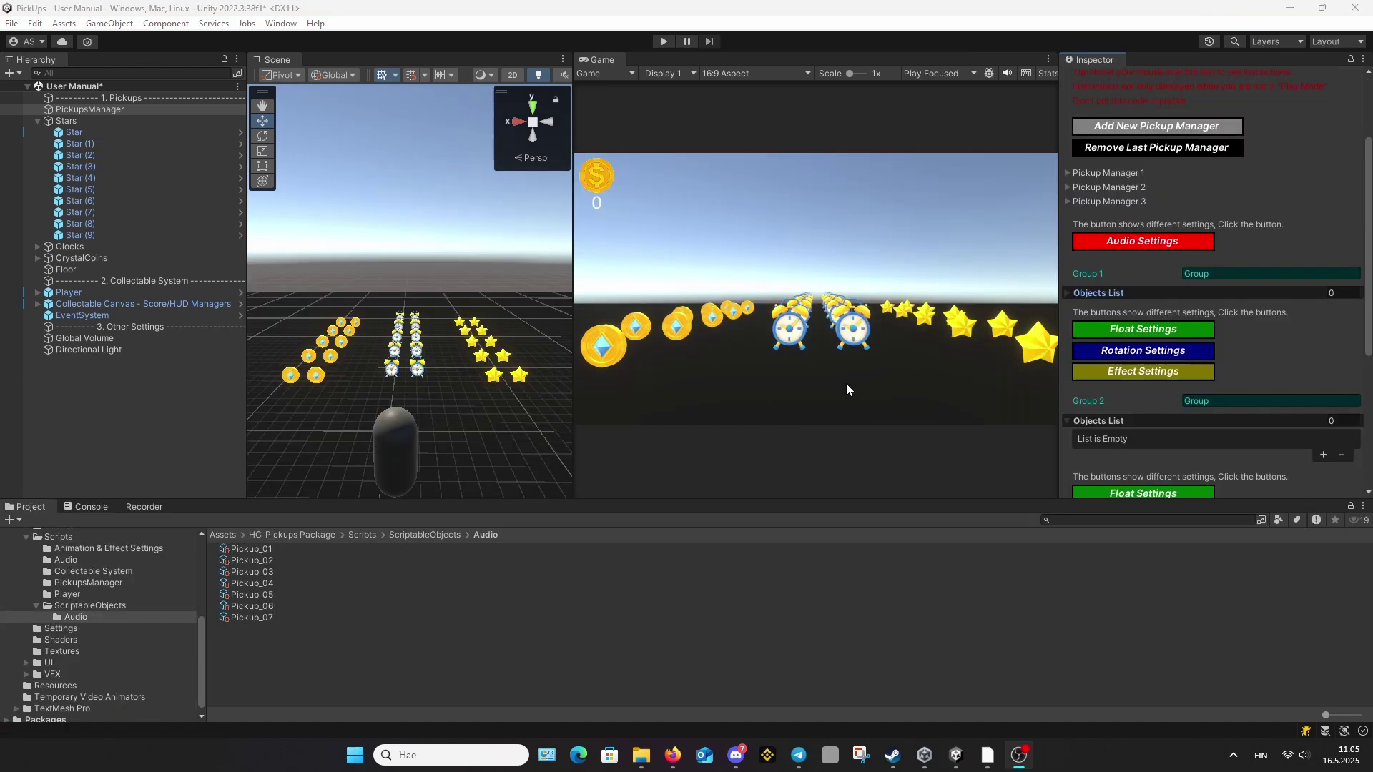
Step: With the Inspector locked on PickupsManager, add Star through Star (9) to Group 1's Objects List and name the group Stars
left_click(1067, 292)
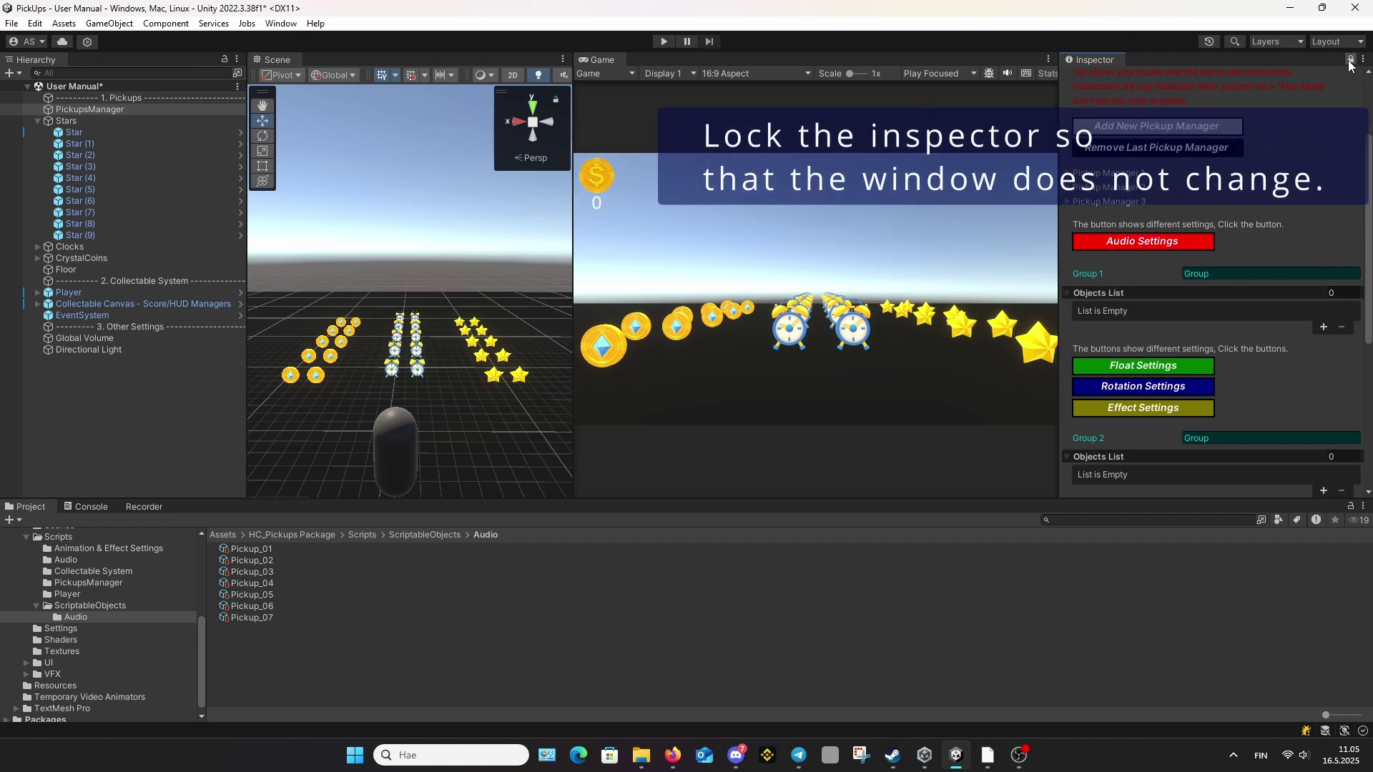
left_click(136, 132)
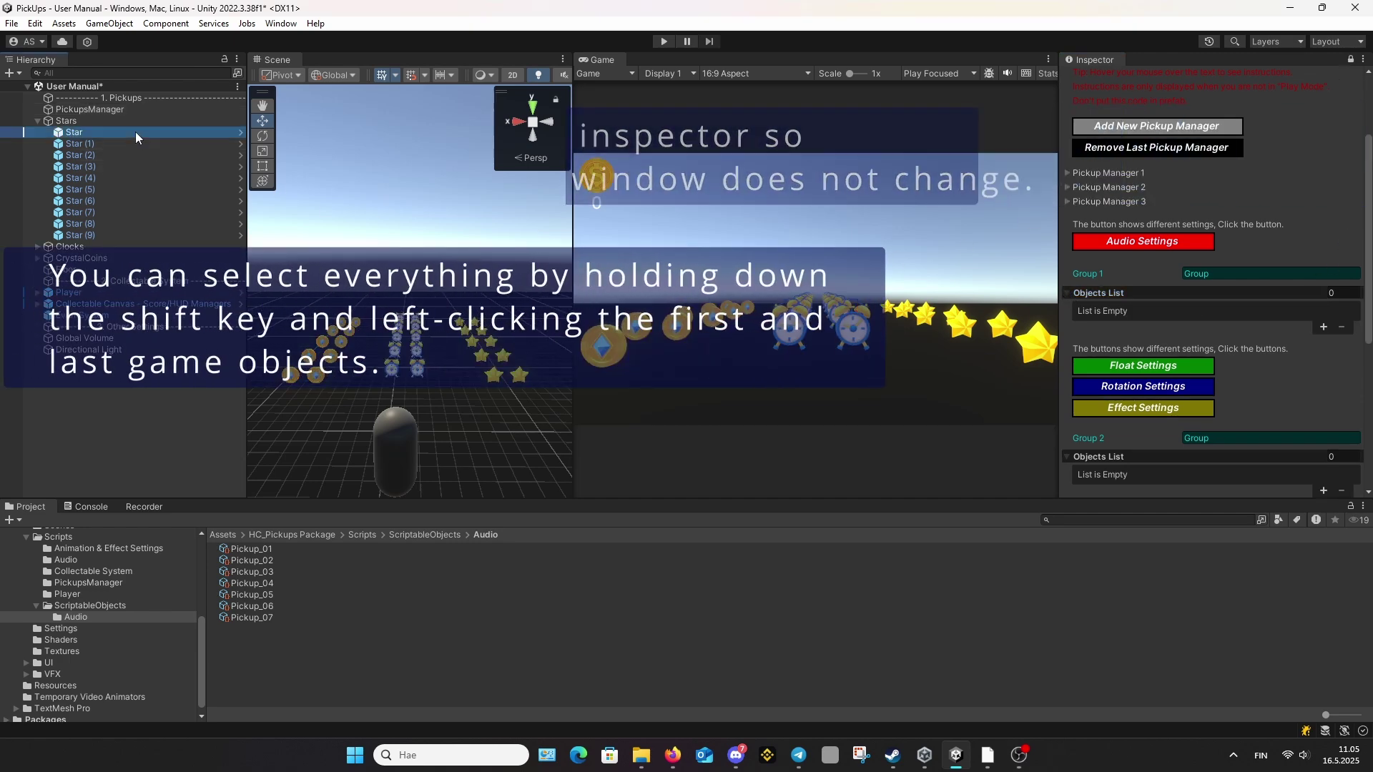
left_click(84, 235, "shift")
left_click_drag(83, 235, 1130, 295)
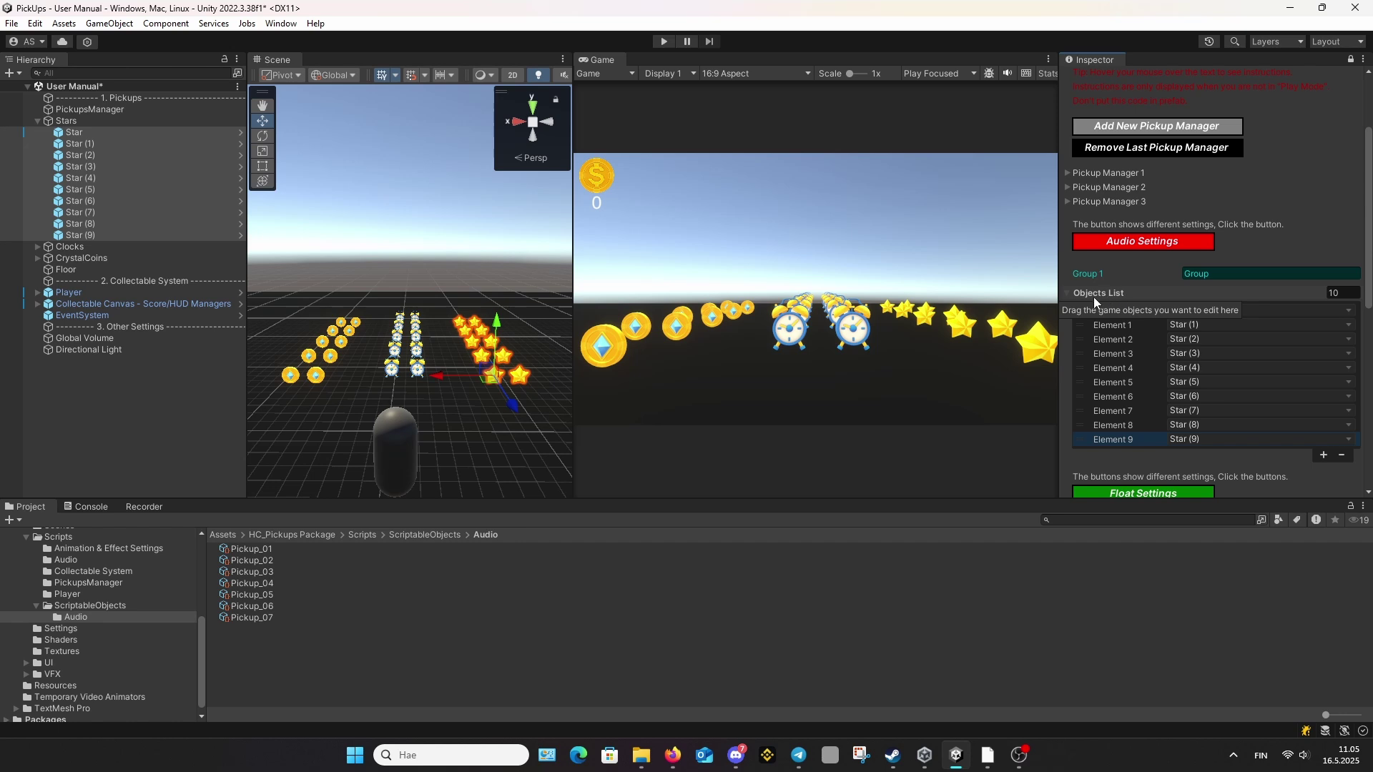
left_click(1214, 274)
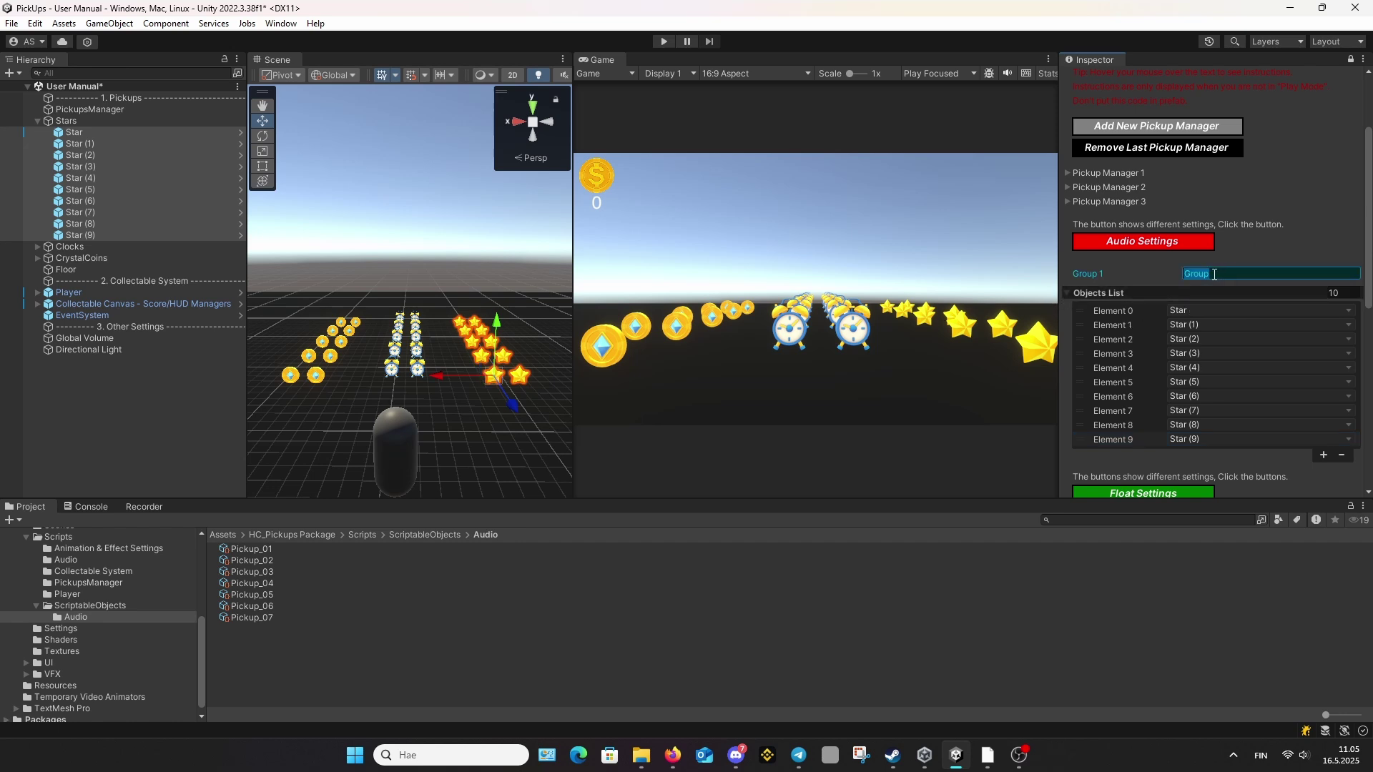
type("Stars")
Step: Add all ten clocks, Clock through Clock (9), to Group 2's Objects List
scroll(1267, 375, "down", 4)
scroll(1267, 375, "down", 5)
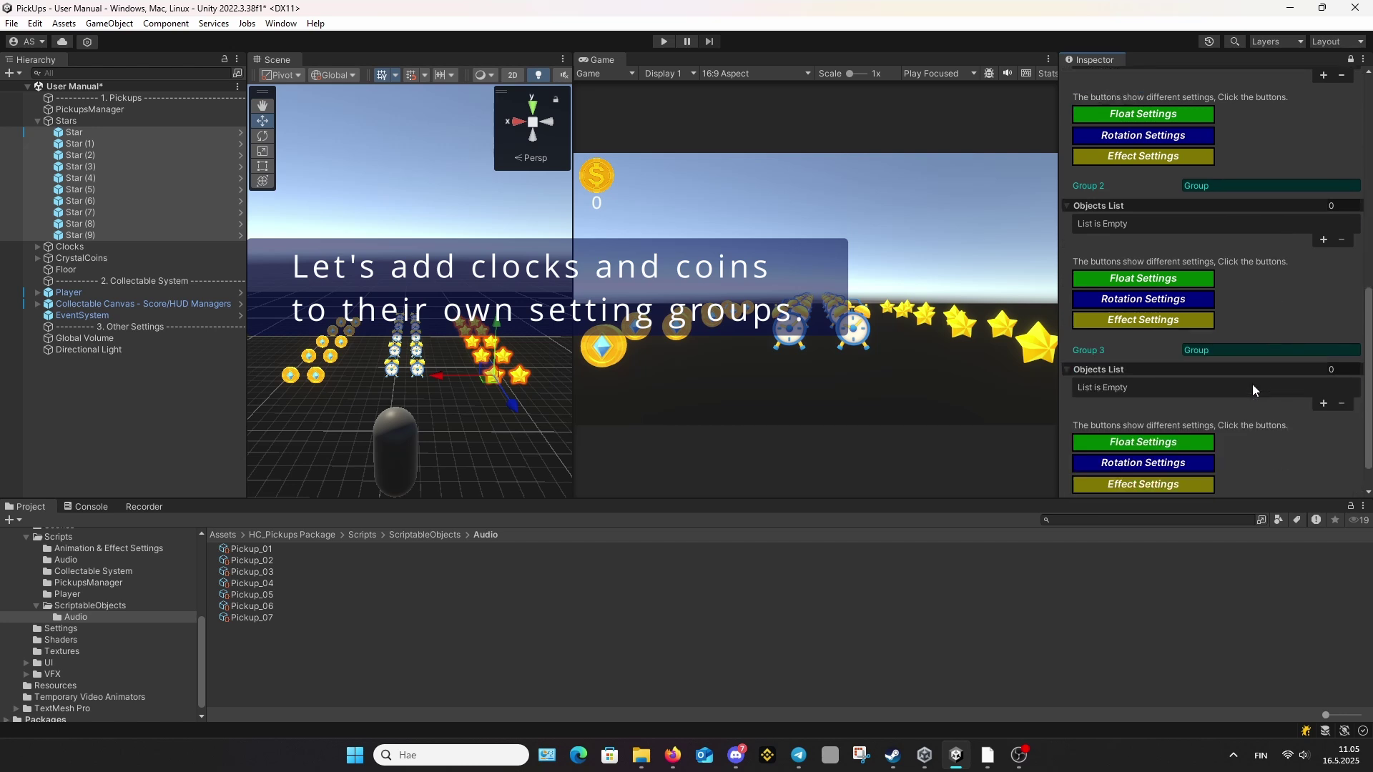
left_click(37, 247)
left_click(78, 258)
left_click(104, 361, "shift")
left_click_drag(105, 362, 1122, 209)
Step: Add all ten crystal coins, Crystal_Coin through Crystal_Coin (9), to Group 3's Objects List
left_click(37, 372)
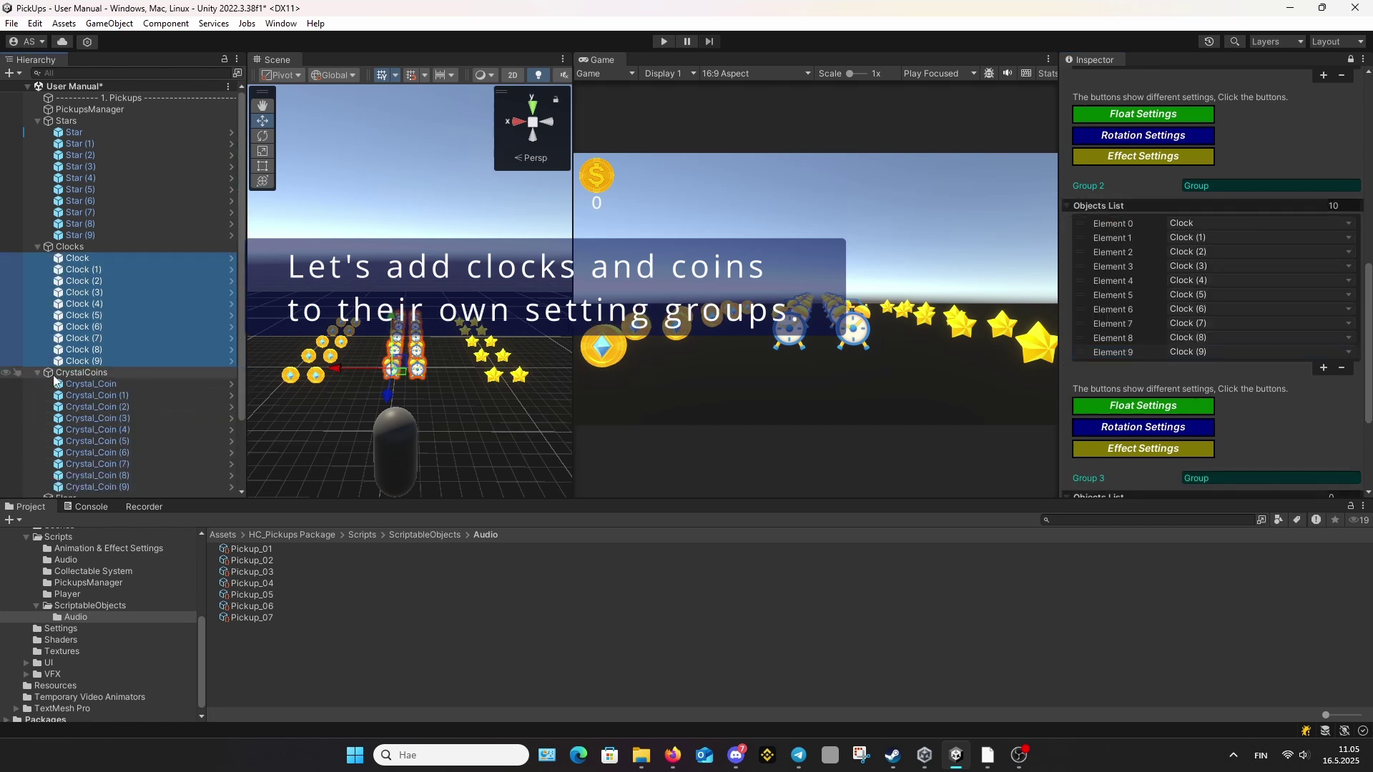
left_click(91, 384)
left_click(102, 487, "shift")
left_click_drag(103, 490, 1116, 333)
Step: Name Group 2 Clocks and Group 3 Crystal Coins, and unlock the Inspector
scroll(1293, 265, "up", 2)
left_click(1232, 134)
type("Clo")
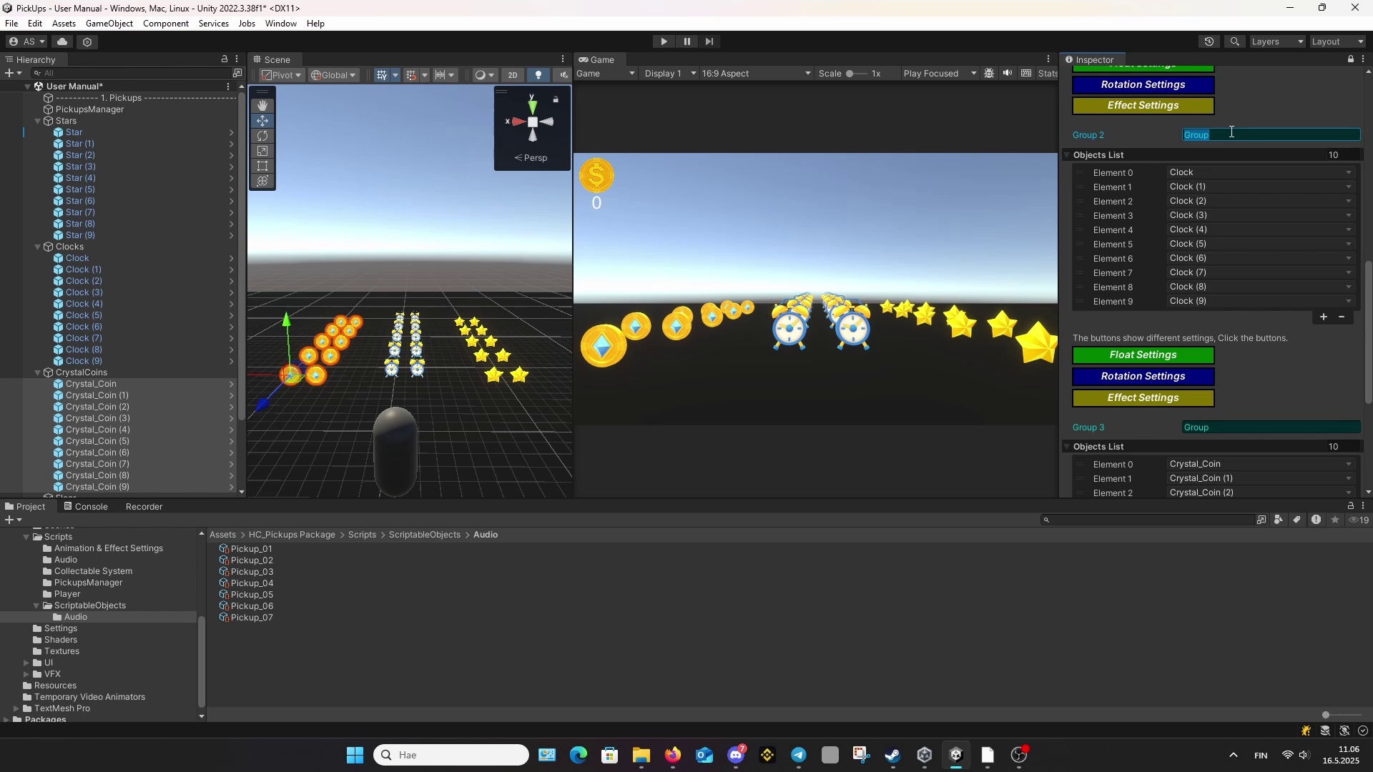
type("cks")
scroll(1223, 322, "down", 2)
left_click(1221, 393)
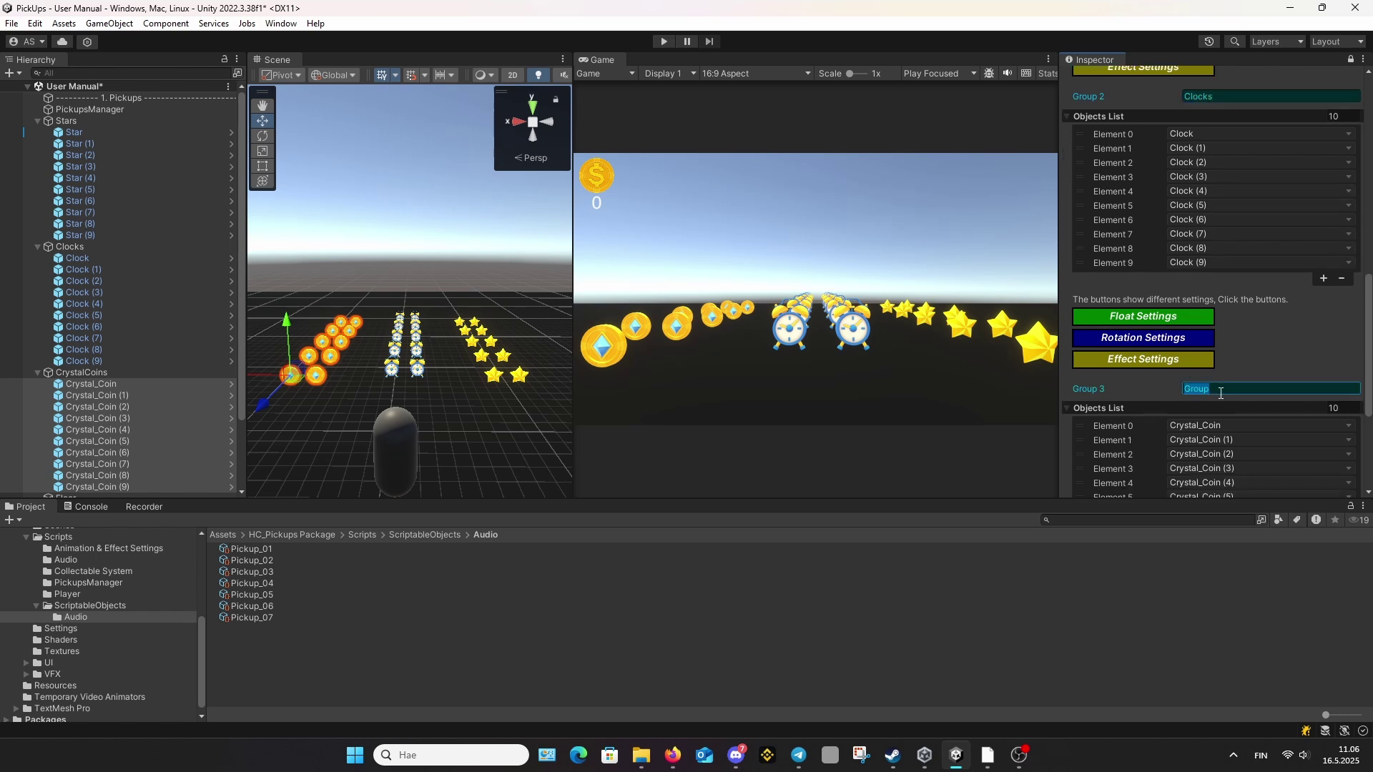
type("Crystal Coins")
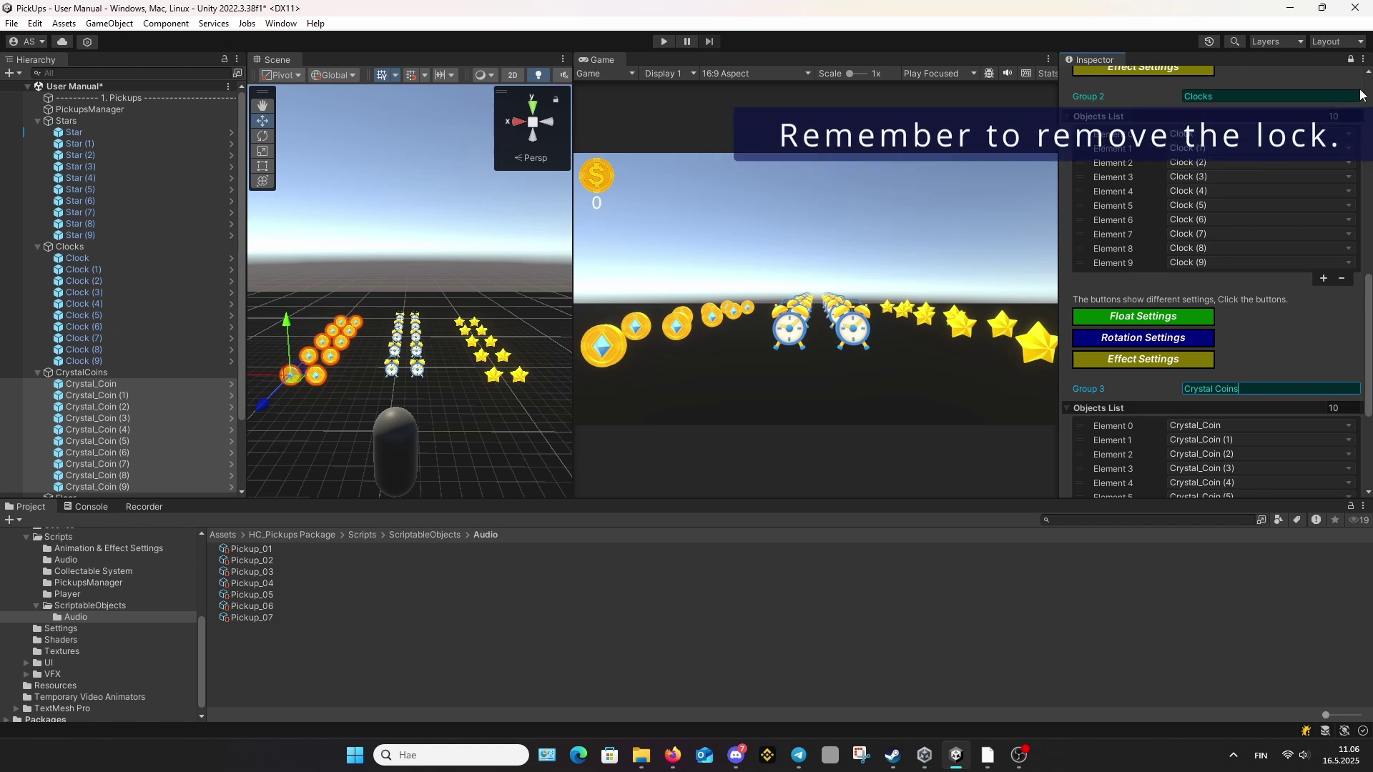
left_click(1350, 60)
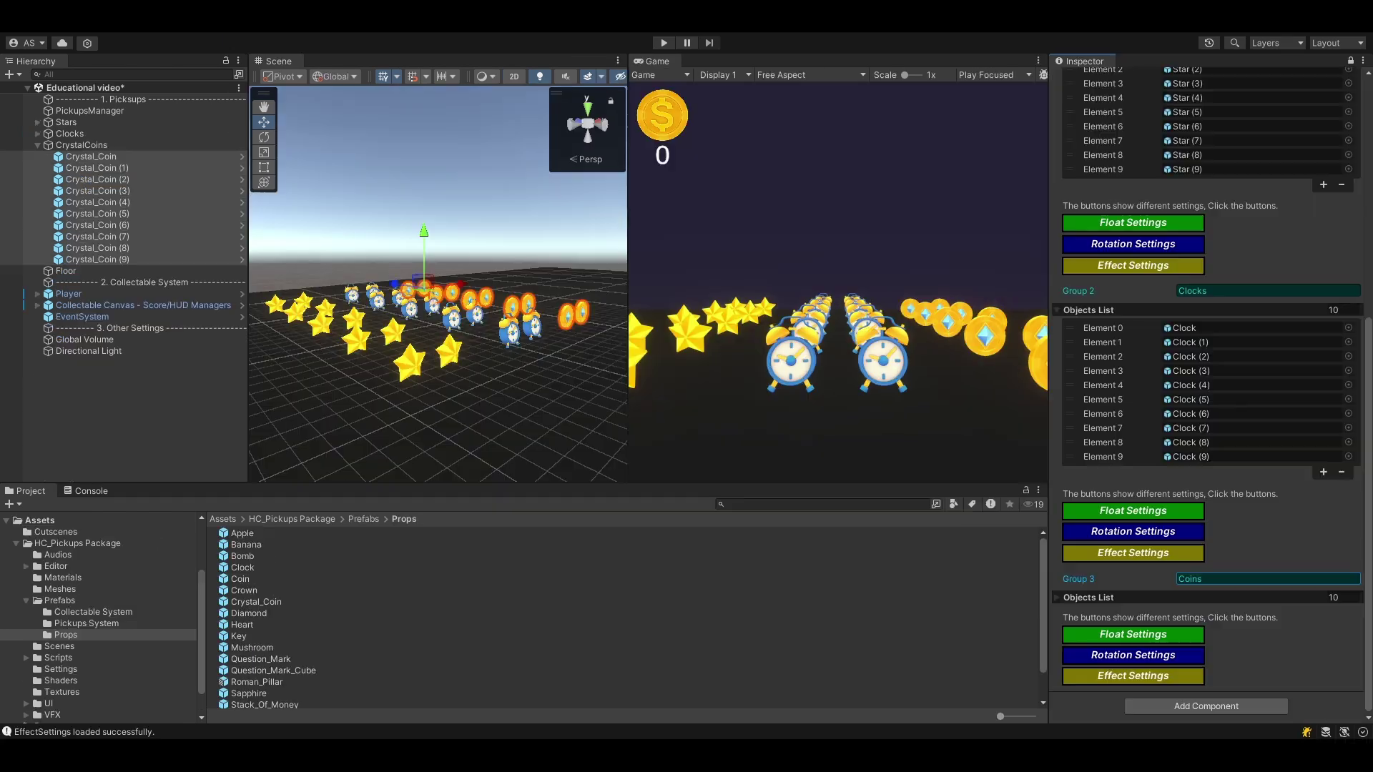
Step: Open the Prefabs folder inside the package's VFX folder to view the particle effect prefabs
left_click(53, 715)
scroll(92, 641, "down", 2)
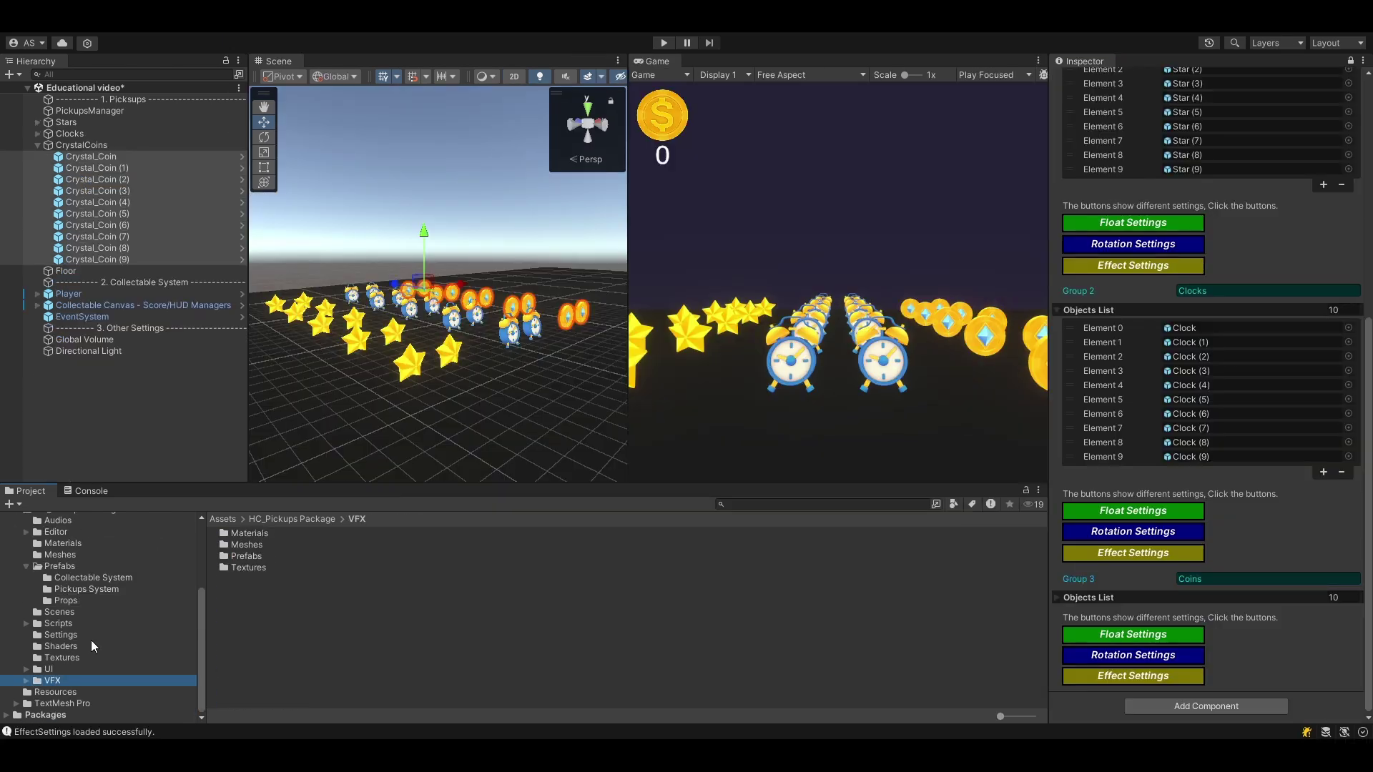
left_click(26, 681)
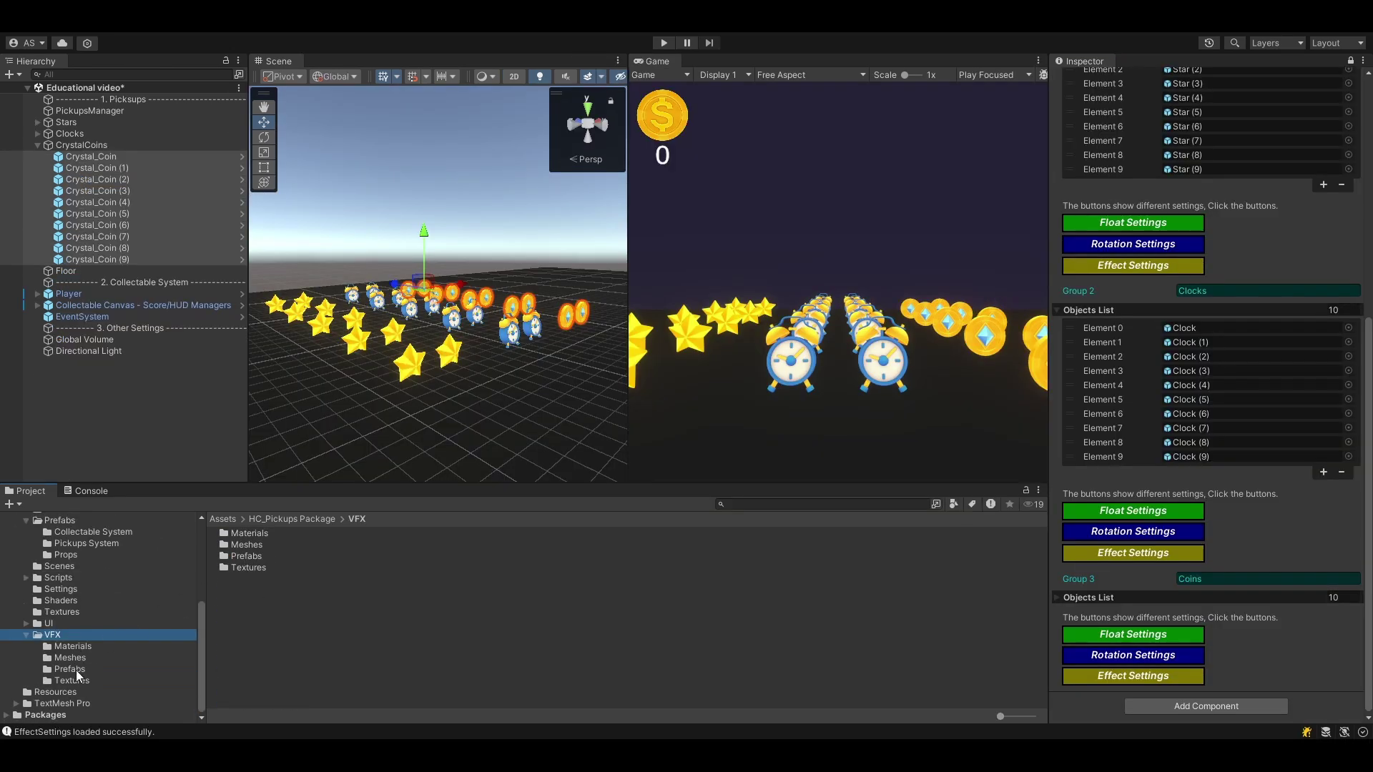
left_click(74, 670)
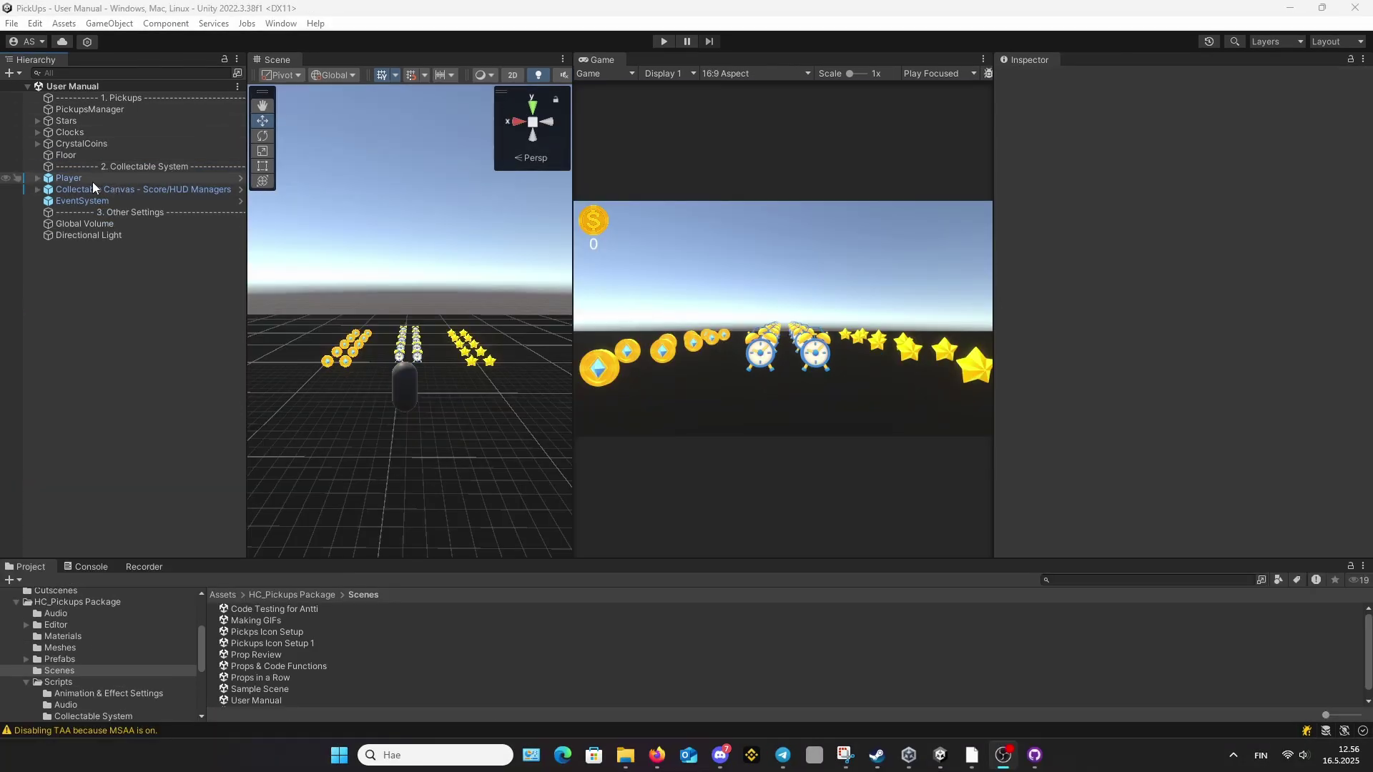
Step: Focus the scene view on the Player object and inspect the Collectable Canvas - Score/HUD Managers object
double_click(88, 179)
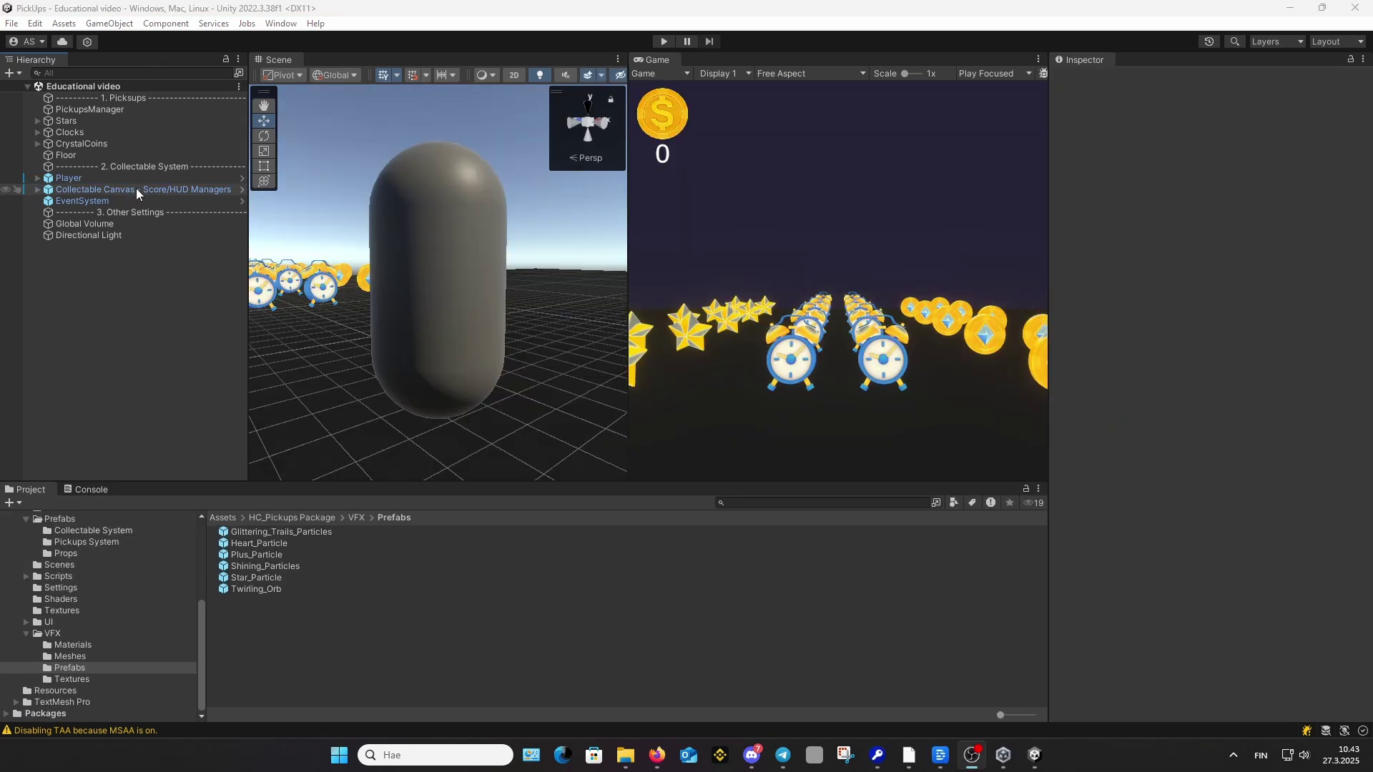
left_click(136, 189)
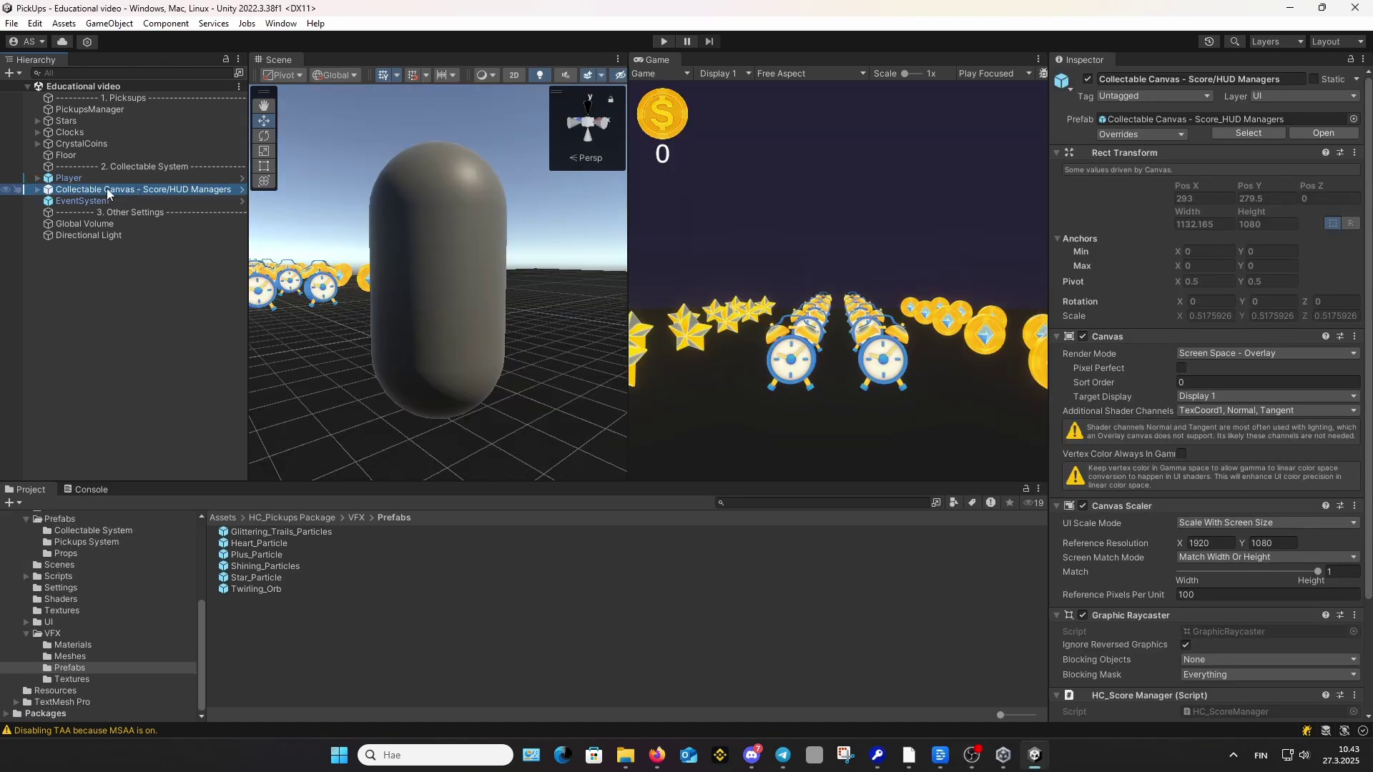
Step: Expand the Collectable Canvas - Score/HUD Managers object and examine its HC_Score Manager Score Amount and HC_HUD Manager Score Text settings
left_click(38, 189)
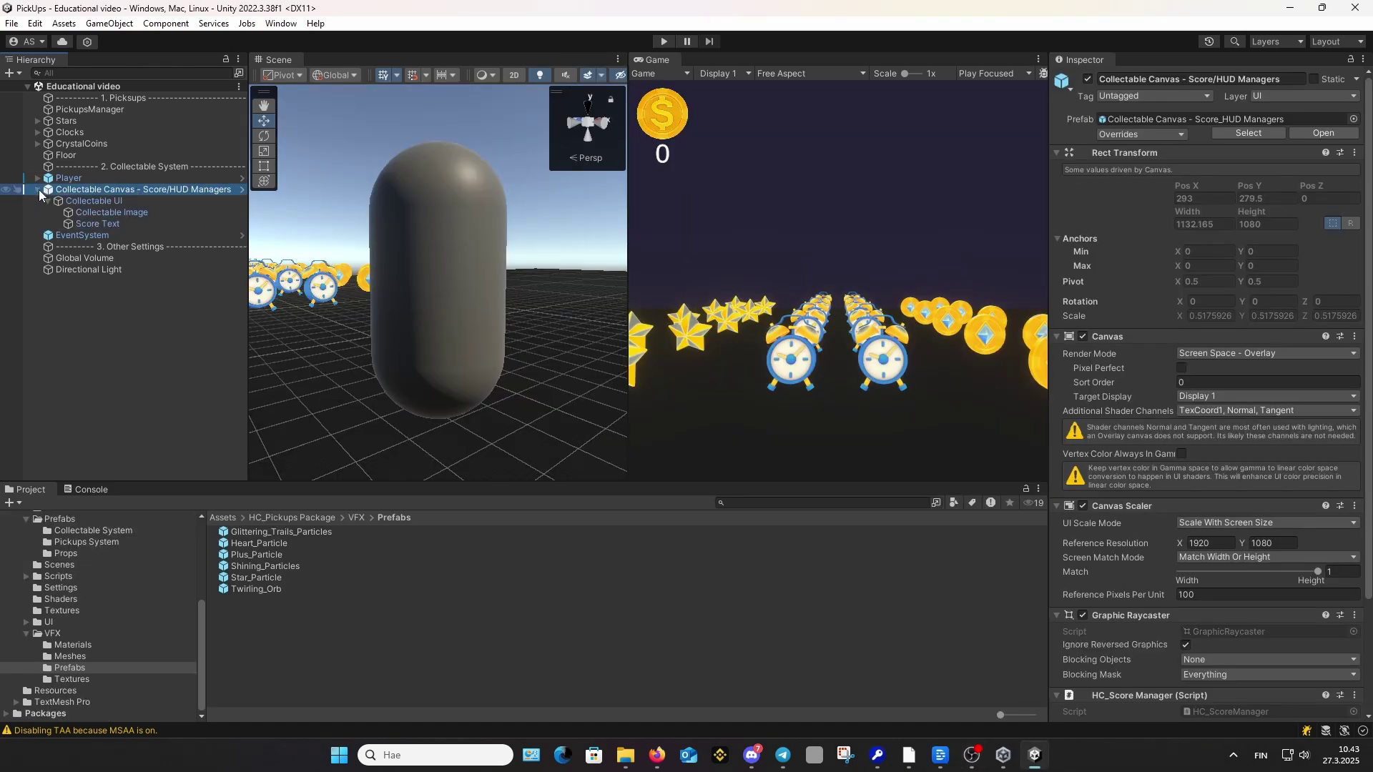
scroll(1110, 309, "down", 1)
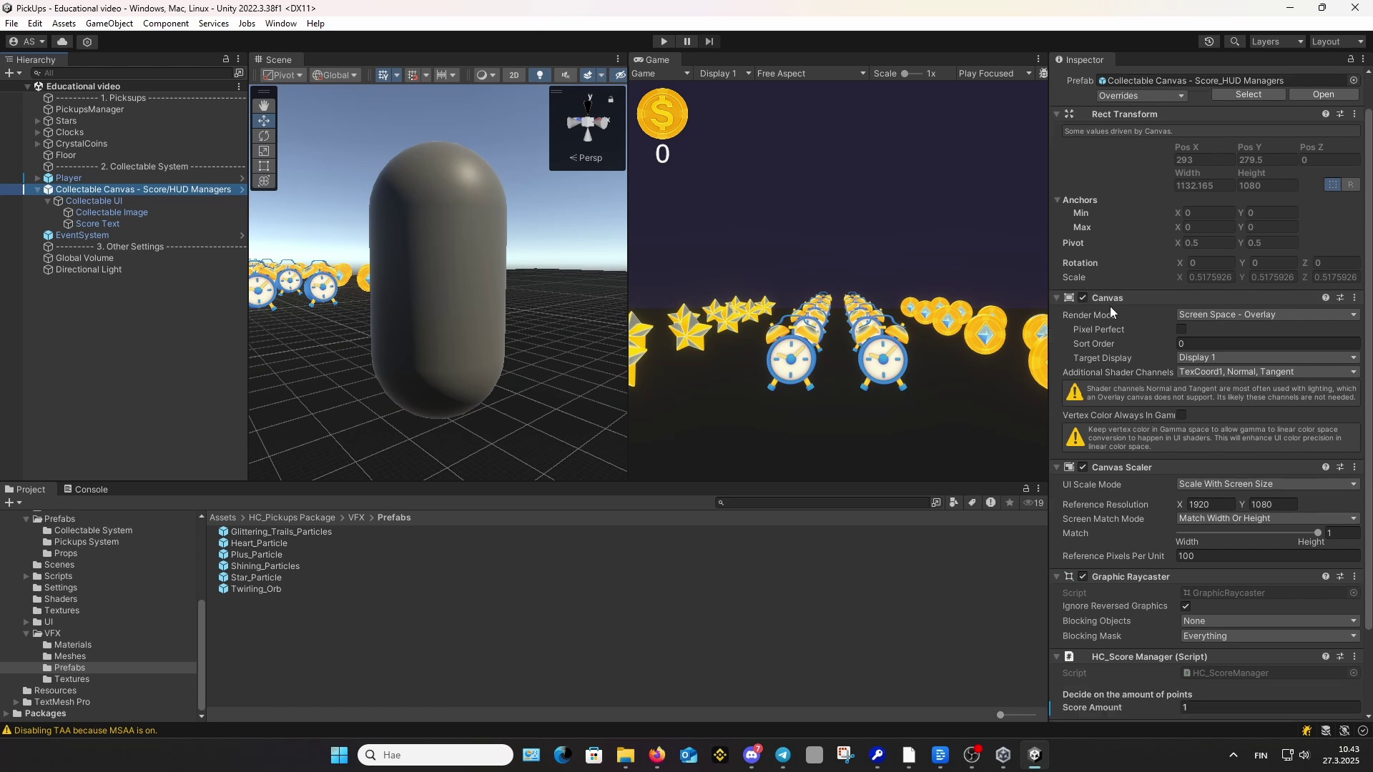
scroll(1110, 311, "down", 3)
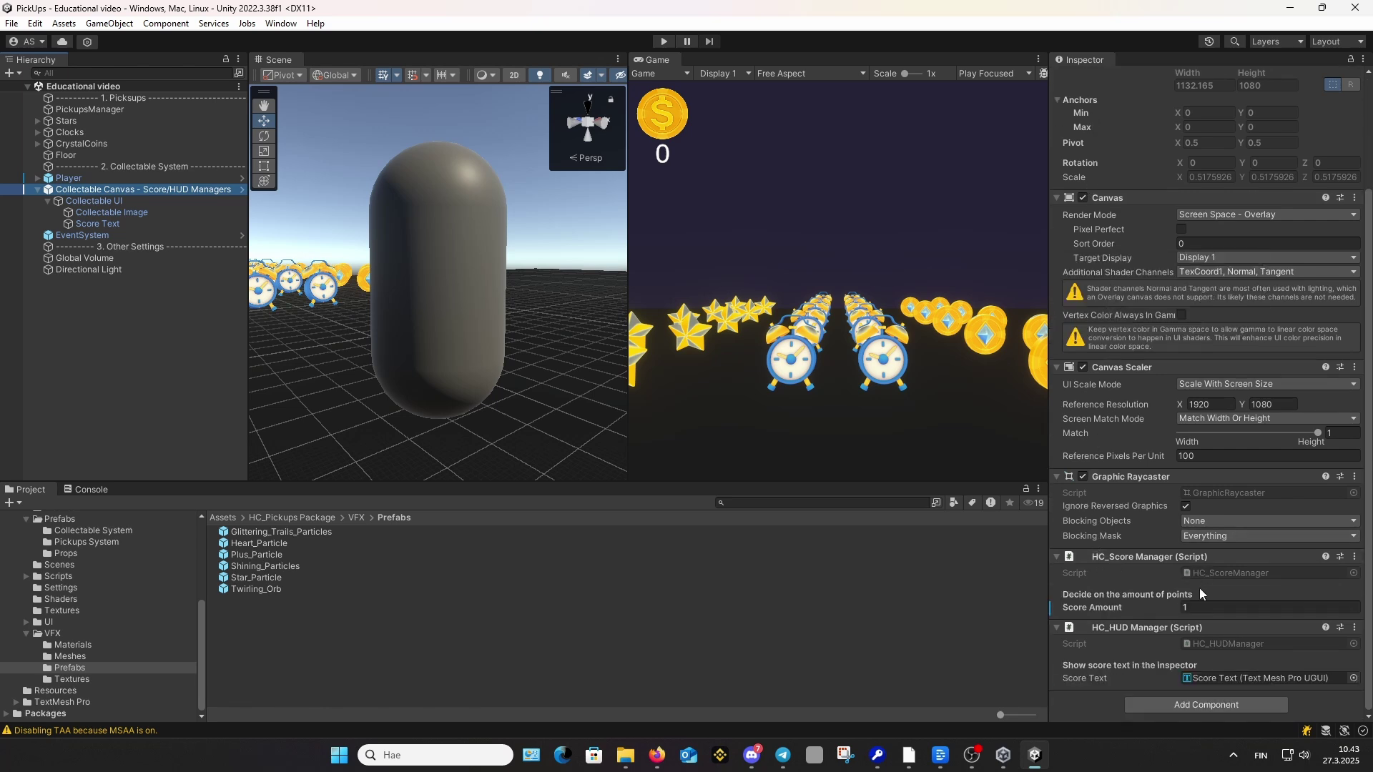
left_click(1193, 605)
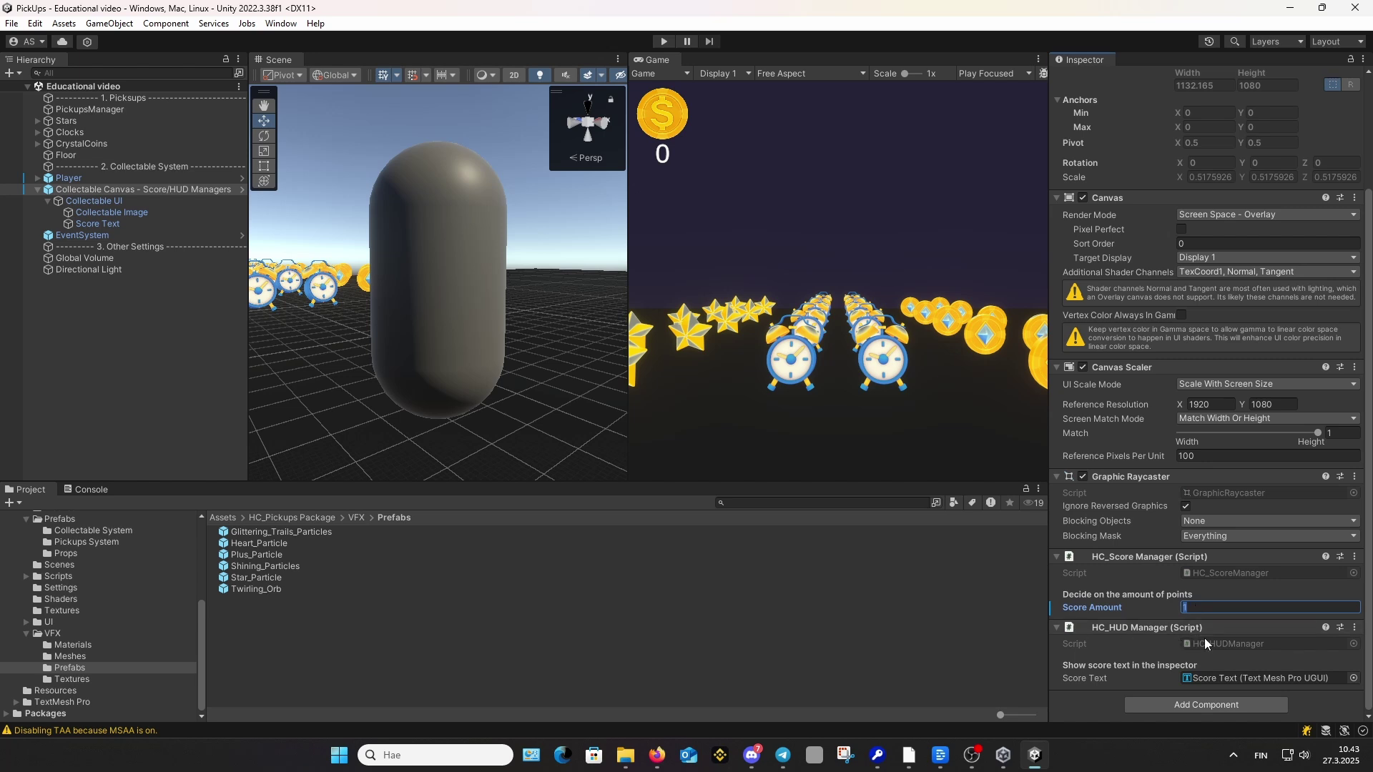
left_click(1215, 678)
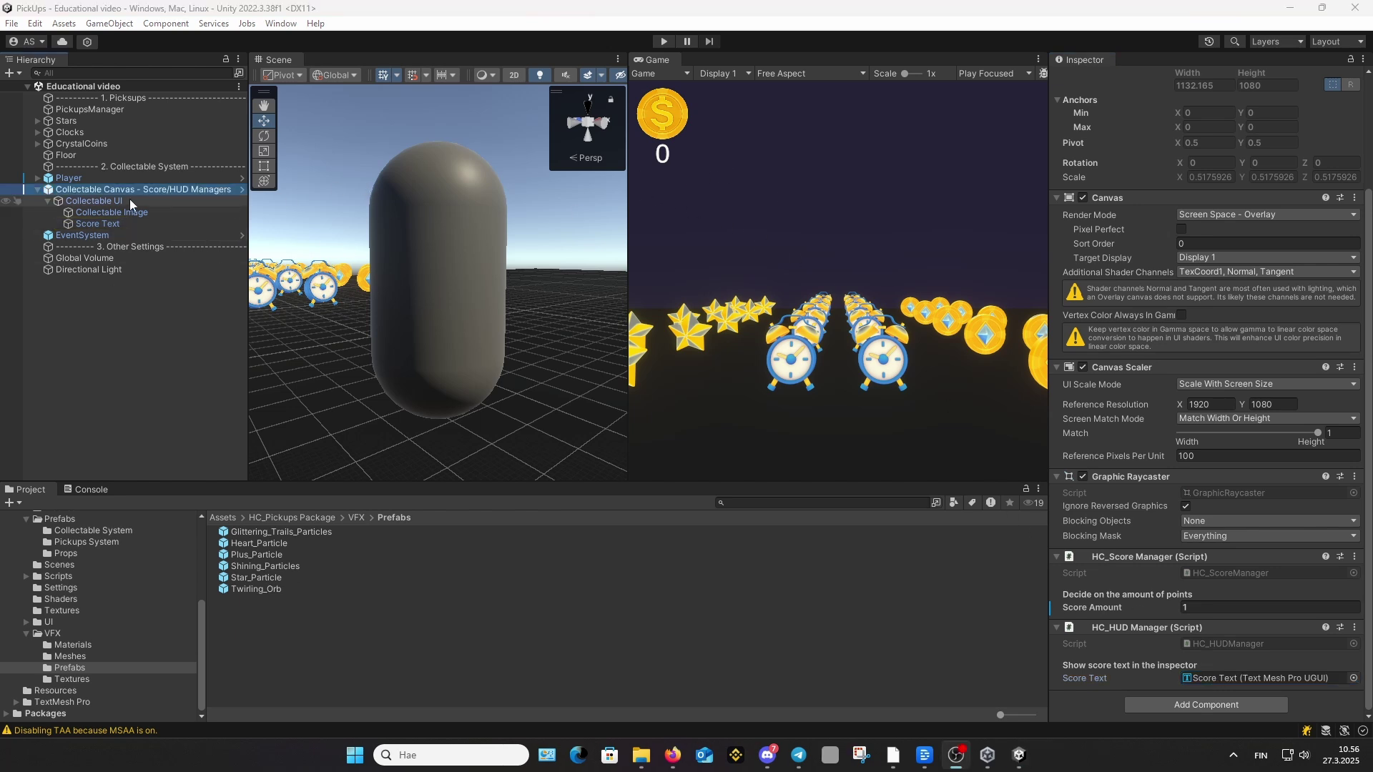
Step: Preview alternative source sprites for Collectable Image, including Apple_Icon and Banana_Icon, and end with Coin_Icon as the source image
left_click(129, 213)
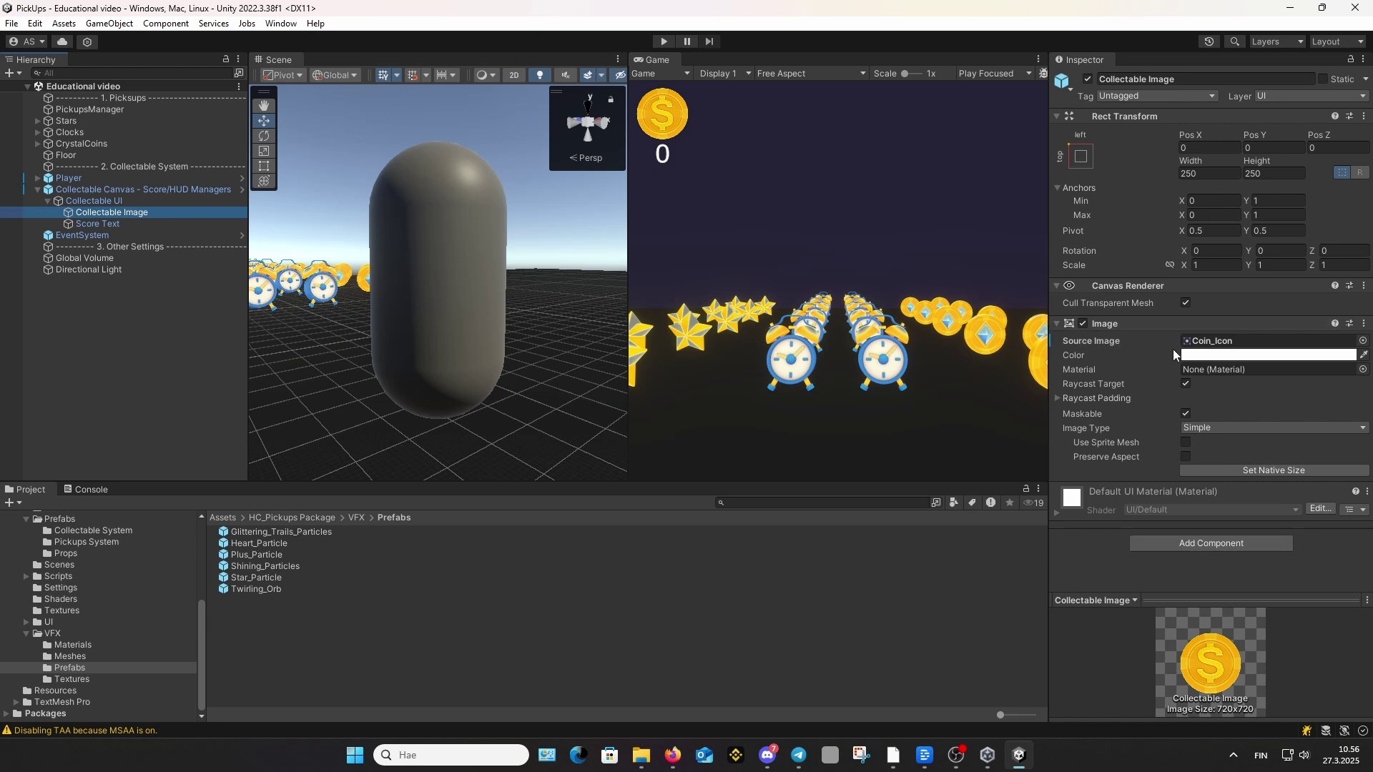
left_click(1362, 341)
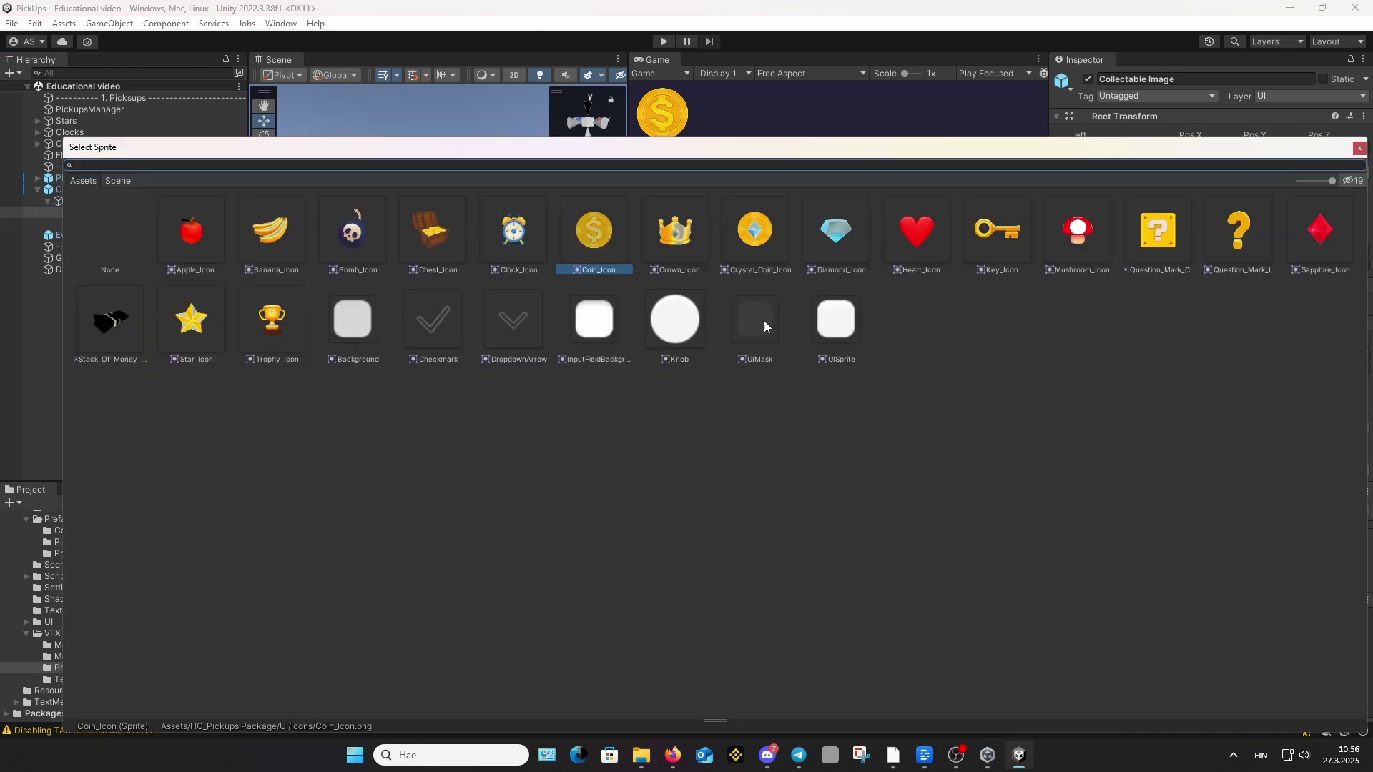
left_click(201, 226)
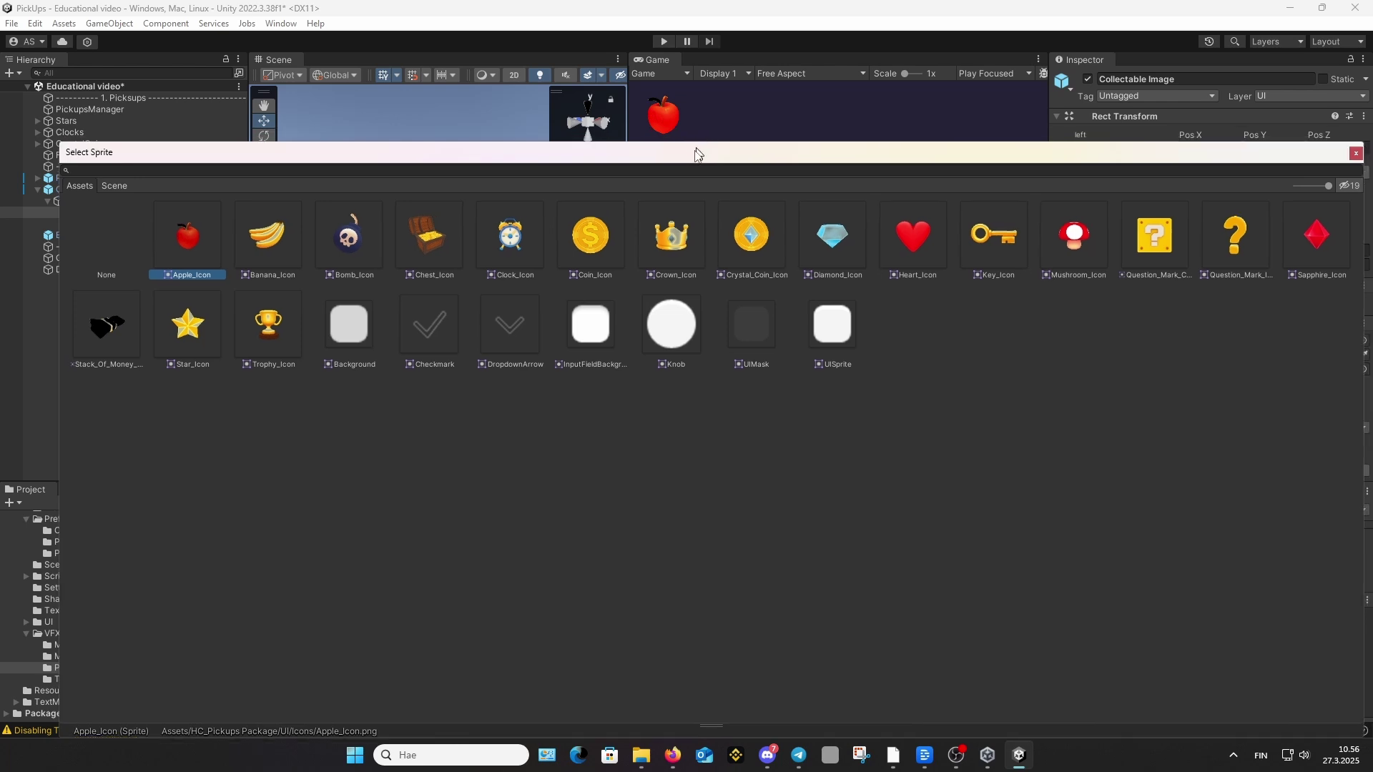
left_click_drag(697, 150, 672, 198)
key("Right")
key("Right")
key("Right")
key("Right")
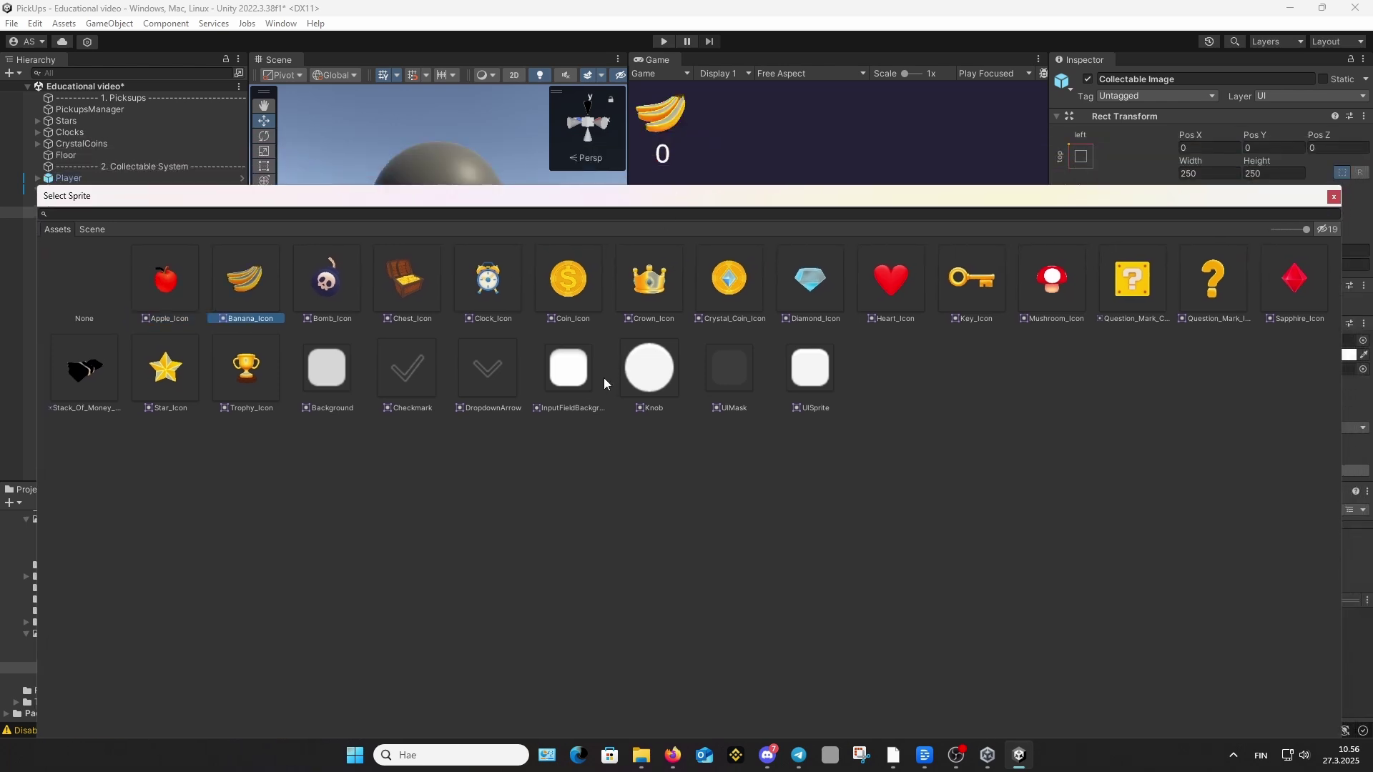
key("Right")
key("Right")
key("Right")
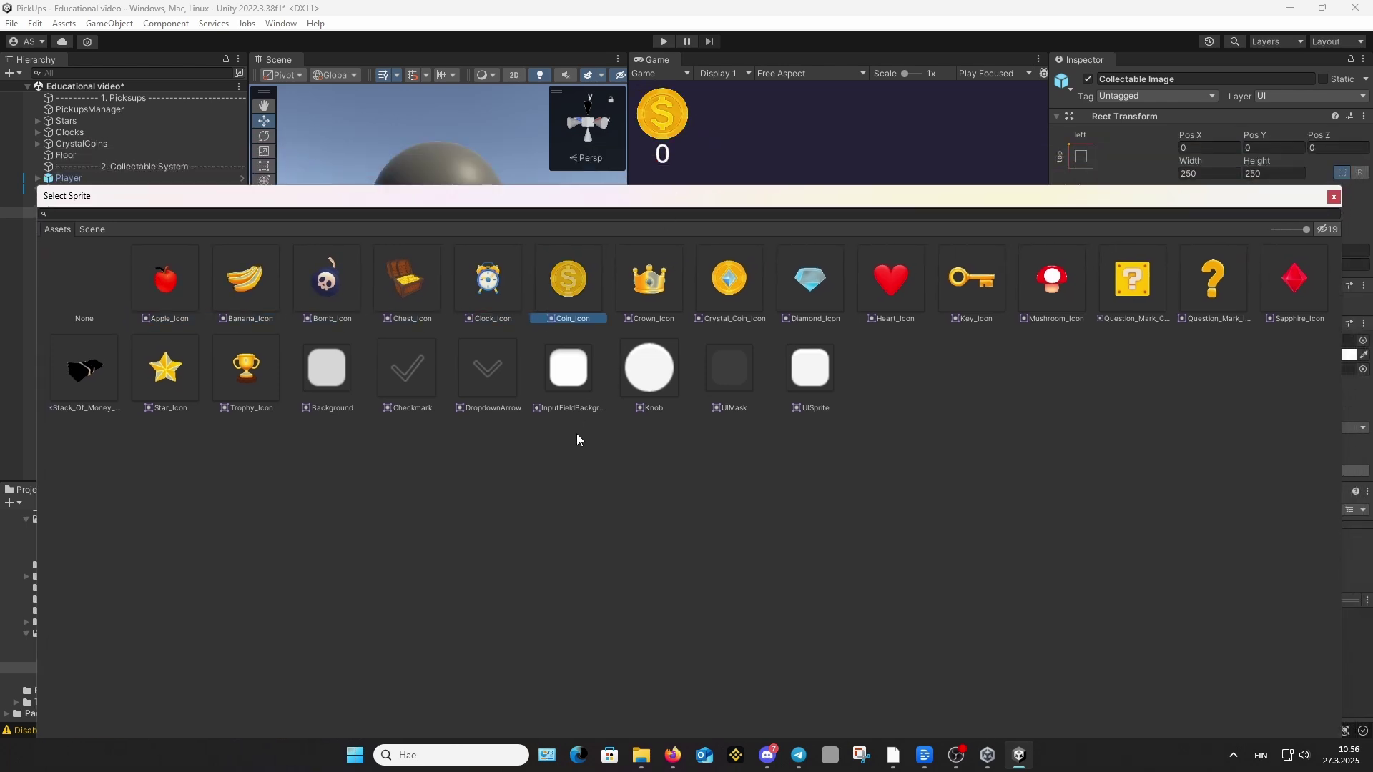
key("Left")
key("Left")
left_click(1334, 196)
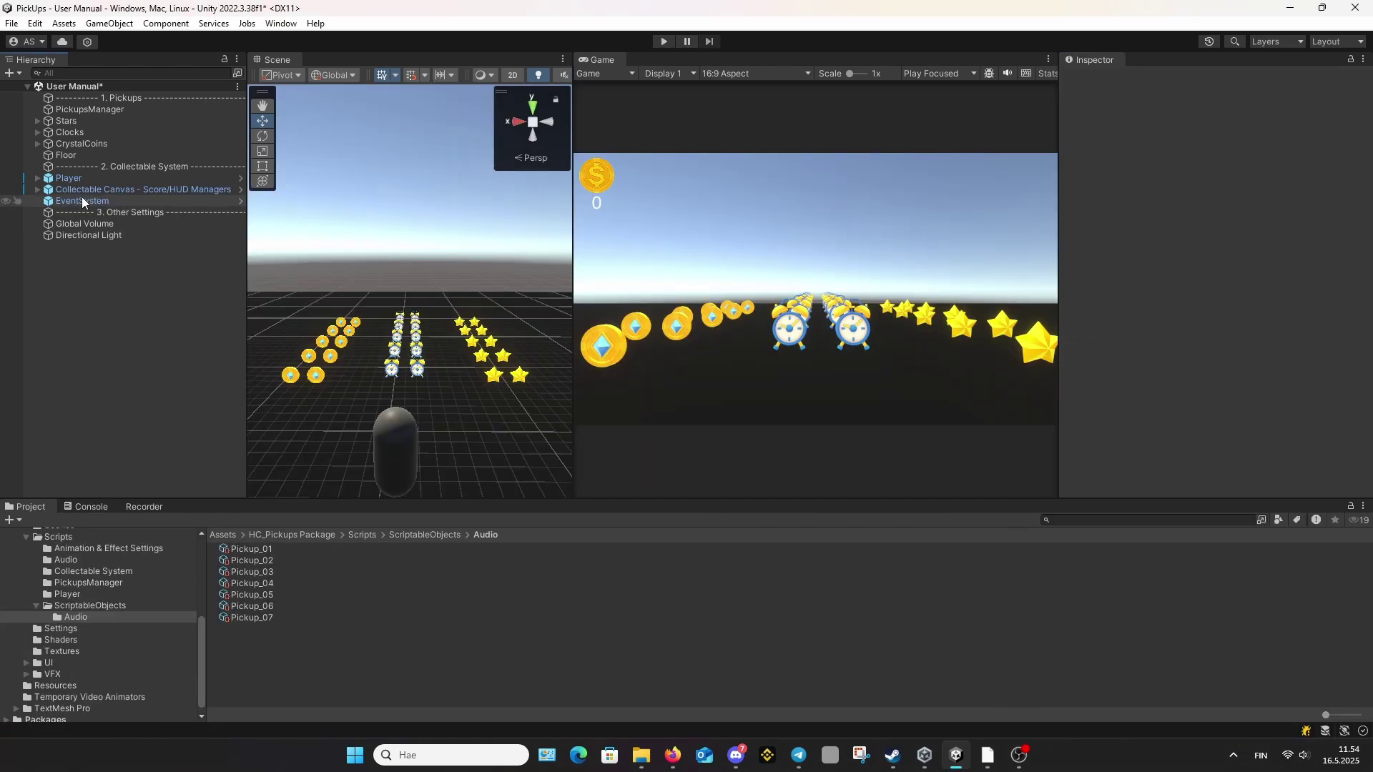
Step: Inspect the Player object and the first Star object's components in the User Manual scene
left_click(80, 181)
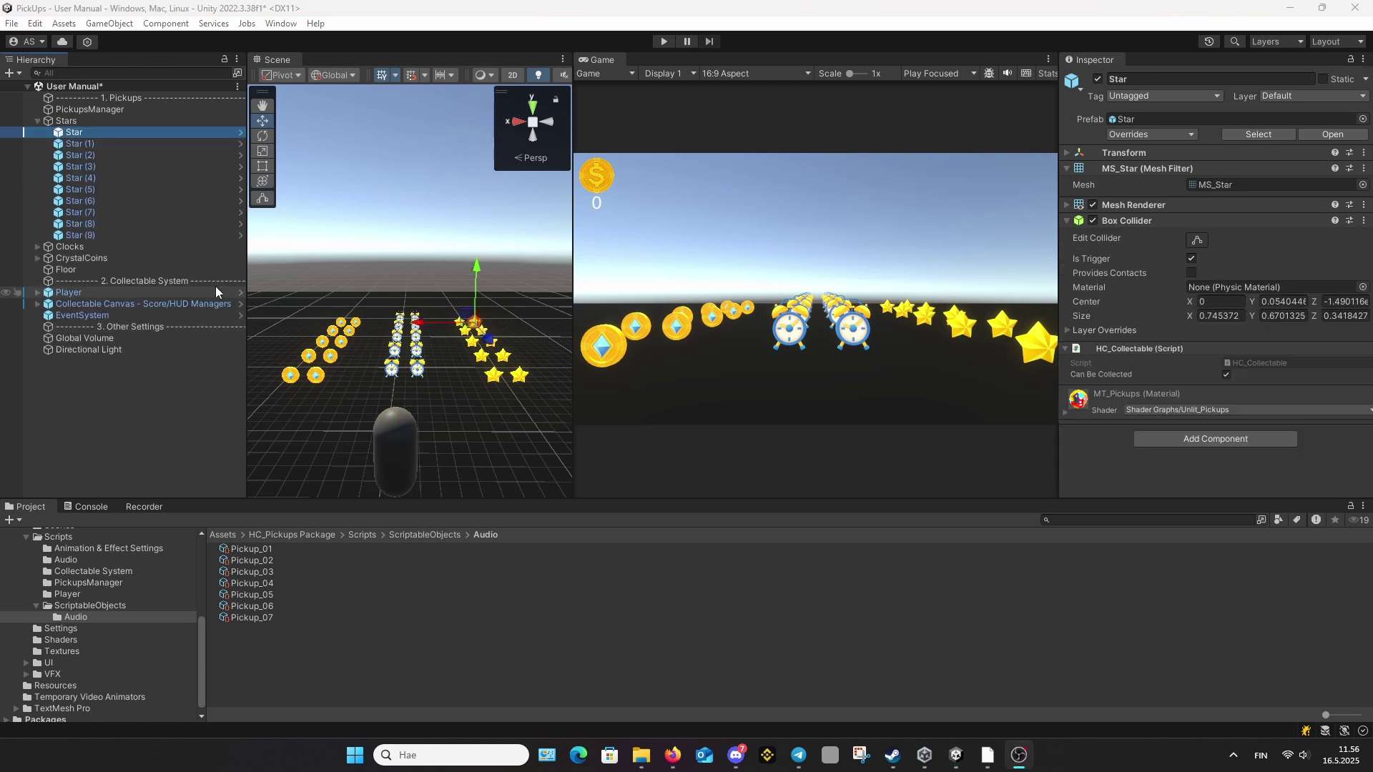
double_click(80, 134)
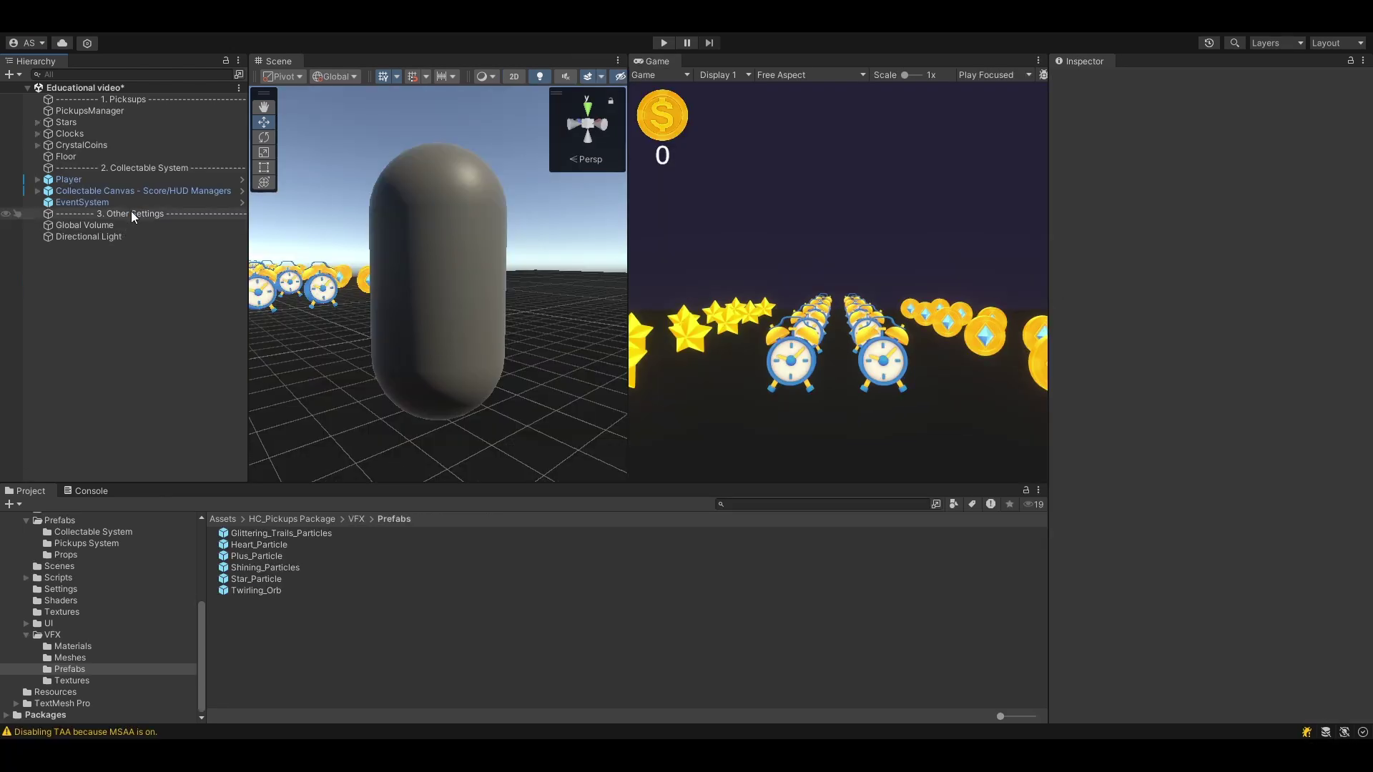
Step: Examine the objects under the 3. Other Settings header: the Global Volume's Bloom override and the Directional Light's settings
left_click(131, 211)
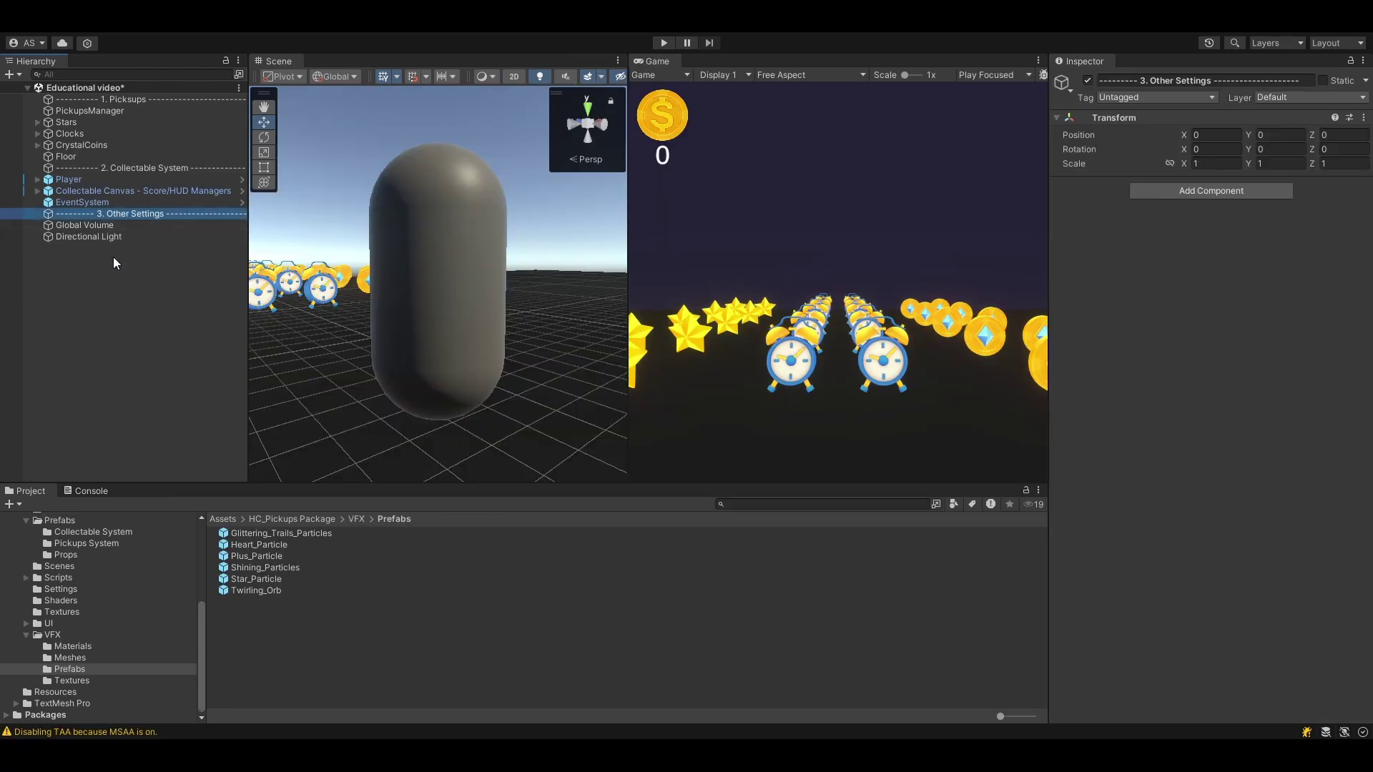
left_click(88, 226)
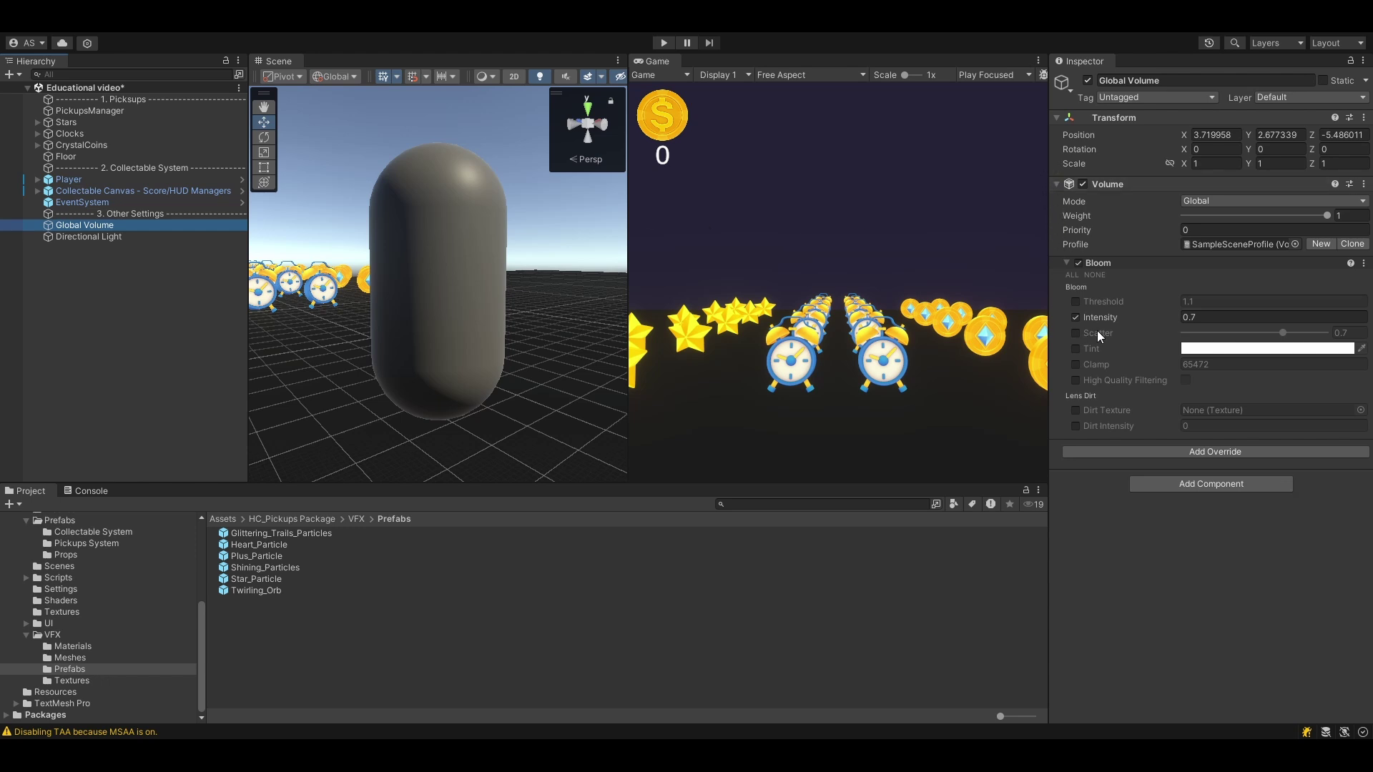
left_click(92, 238)
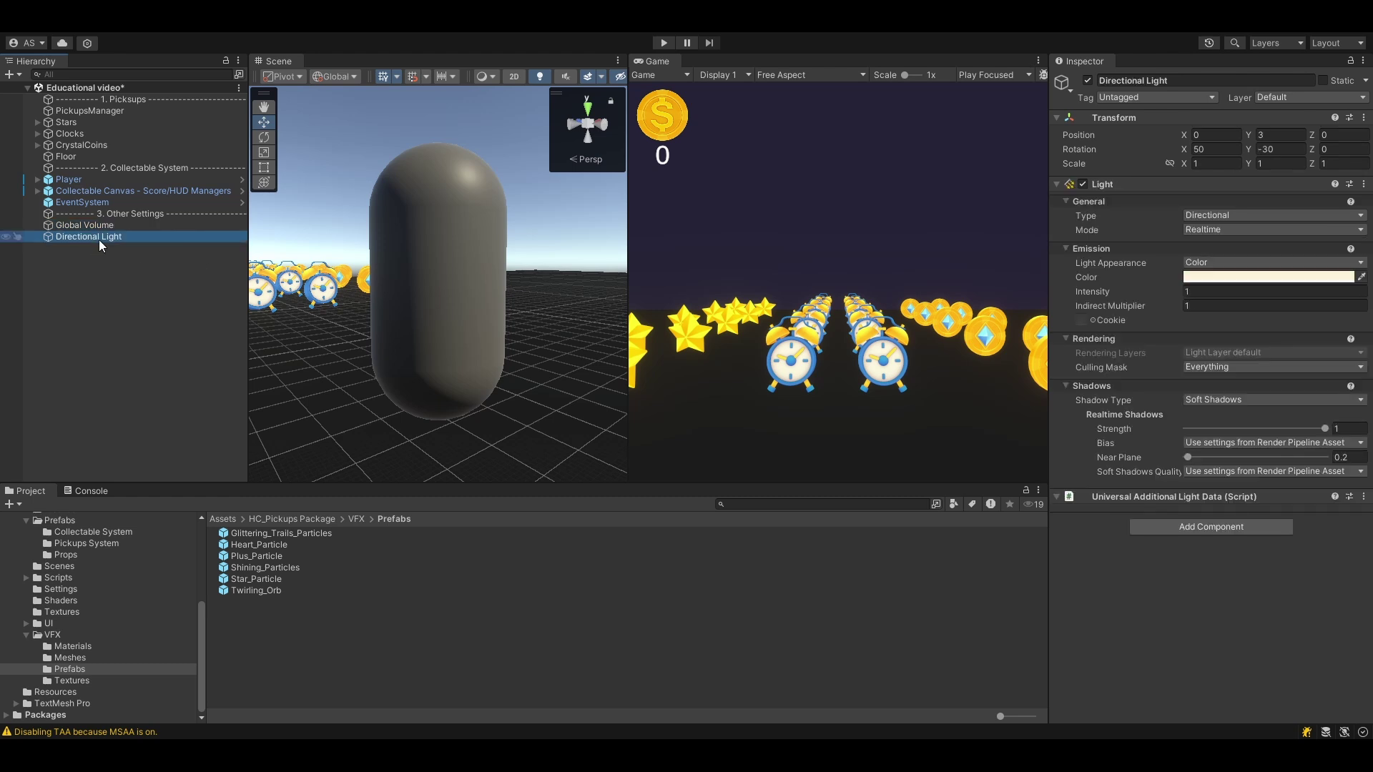
Step: Expand the Player object and inspect the camera settings of its Main Camera child
left_click(68, 179)
left_click(38, 179)
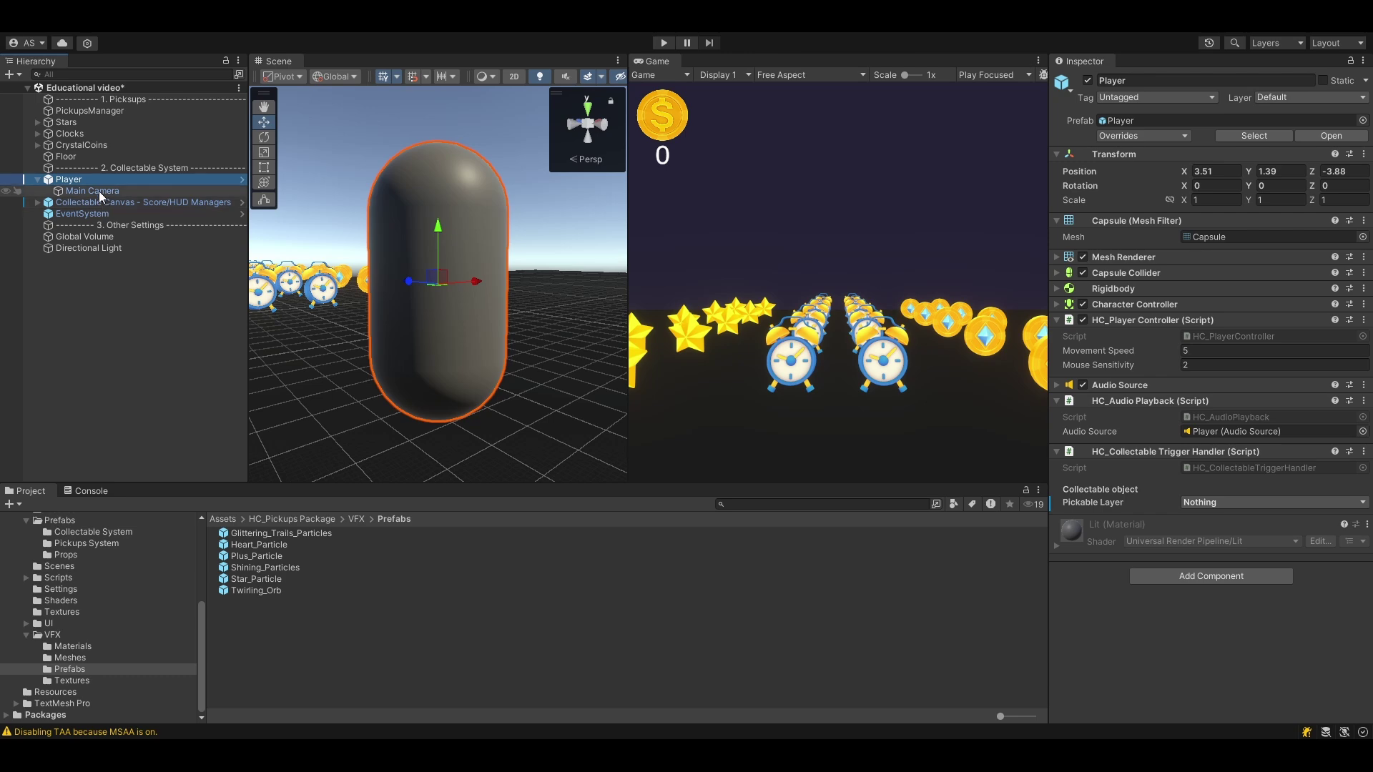
left_click(99, 191)
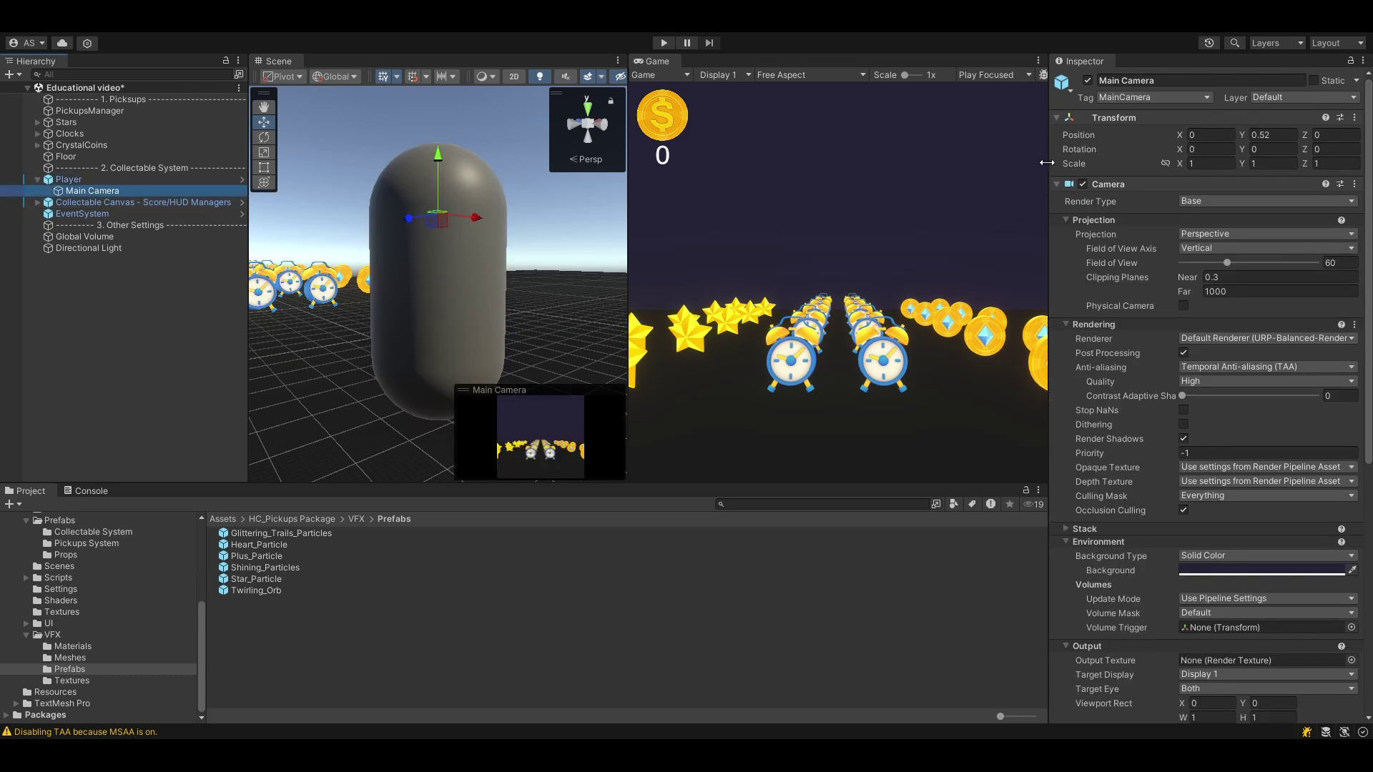